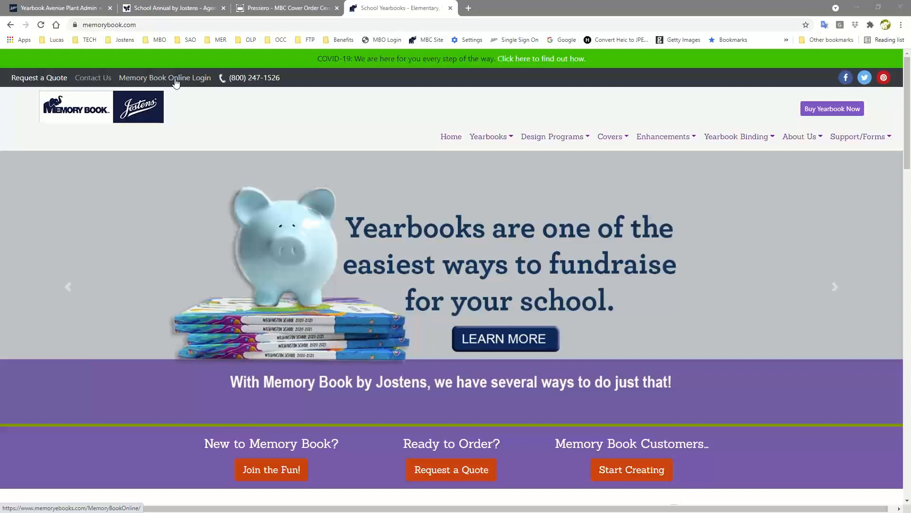
Open the Memory Book Online login page in a new tab from memorybook.com's top bar
left_click(176, 83)
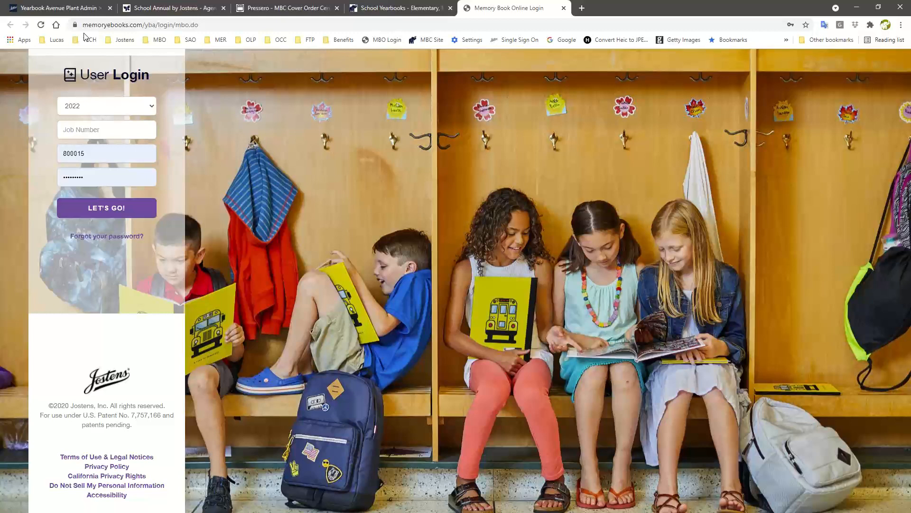
Enter the job number, the adviser username and the account password
left_click(99, 127)
type("88815")
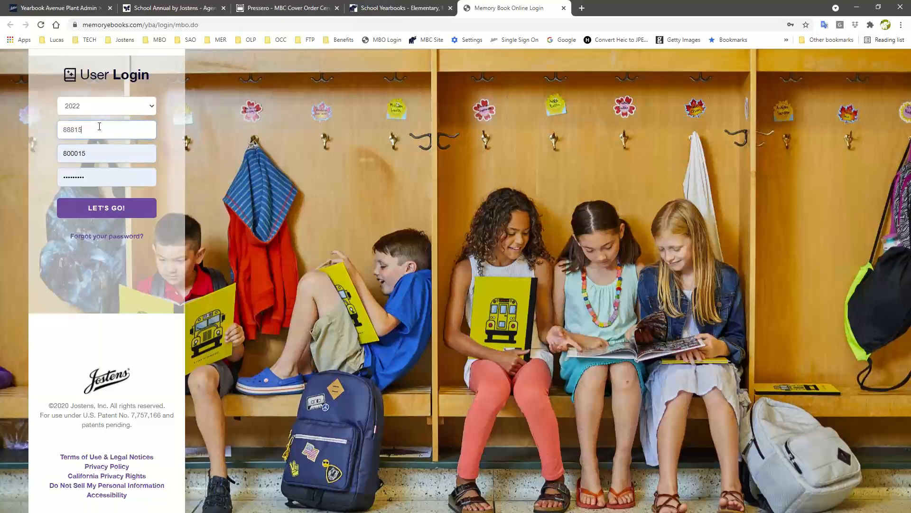
key("Tab")
type("Ad")
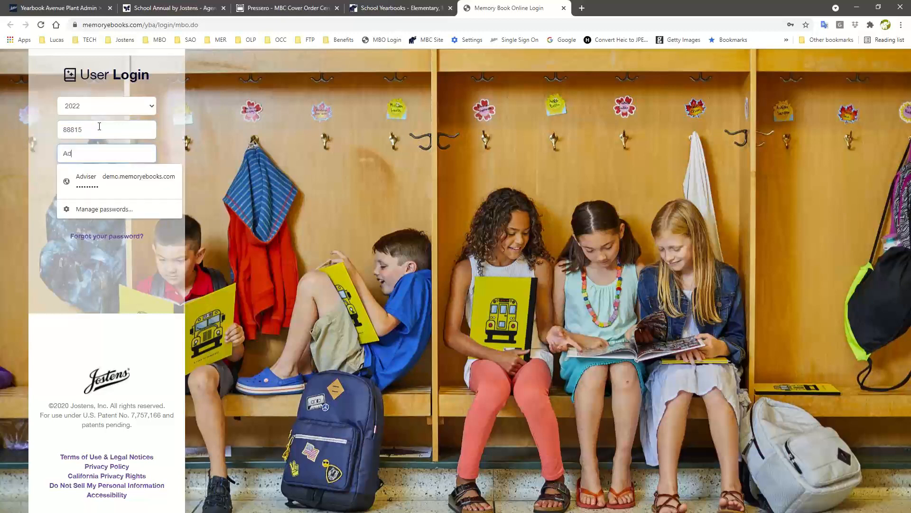
key("BackSpace")
key("BackSpace")
type("adviser")
key("Tab")
type("••••••")
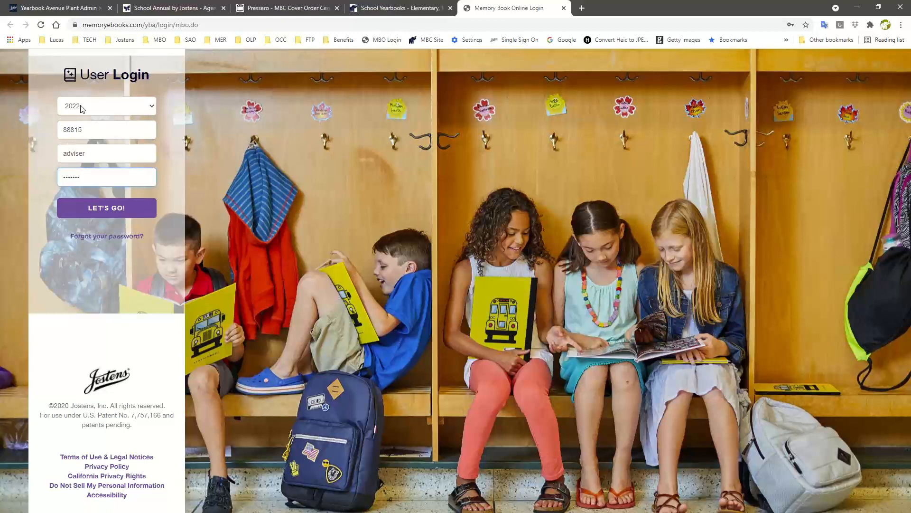
Correct the job number's digits and submit the login with LET'S GO
left_click(74, 131)
key("BackSpace")
key("BackSpace")
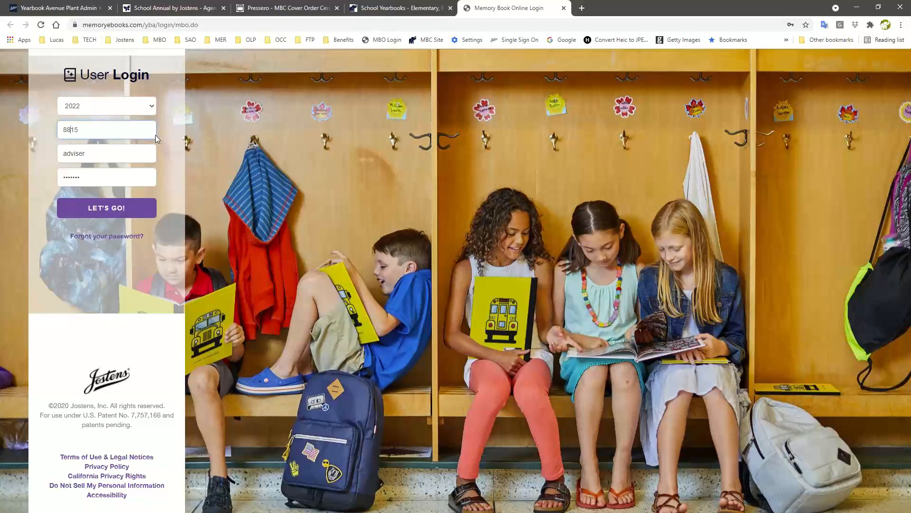
type("000")
left_click(109, 214)
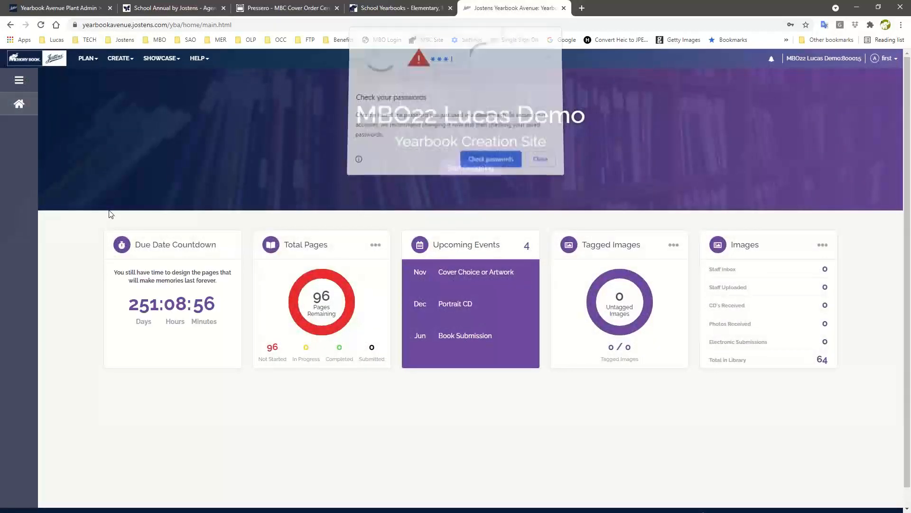
Dismiss Chrome's password warning and save prompt, then sign out of the yearbook site
left_click(539, 161)
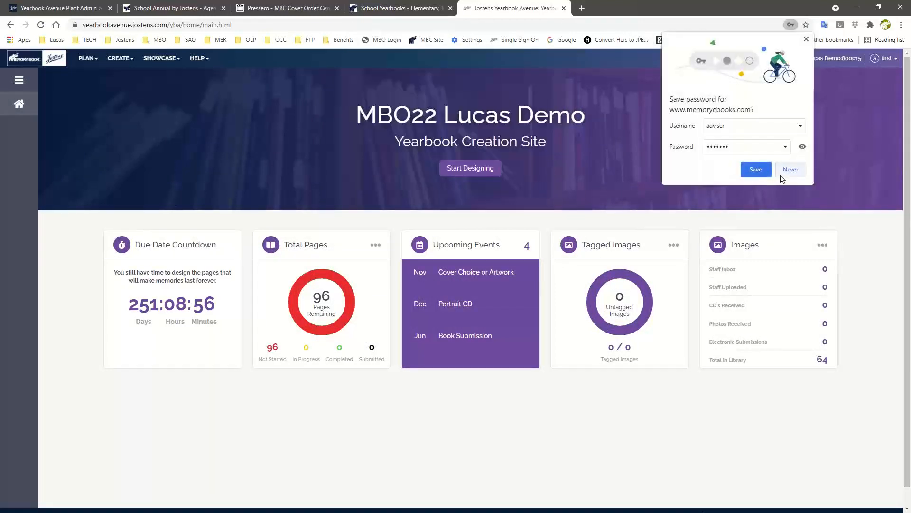
left_click(791, 170)
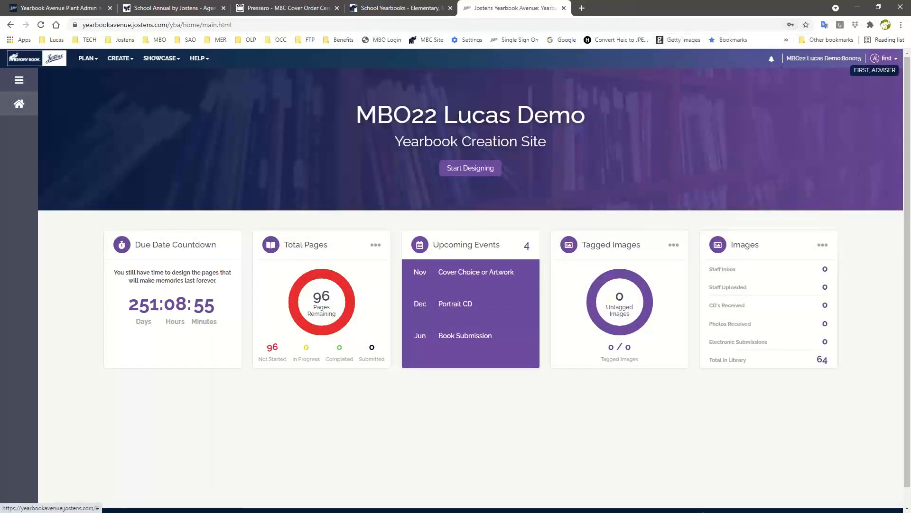
left_click(886, 58)
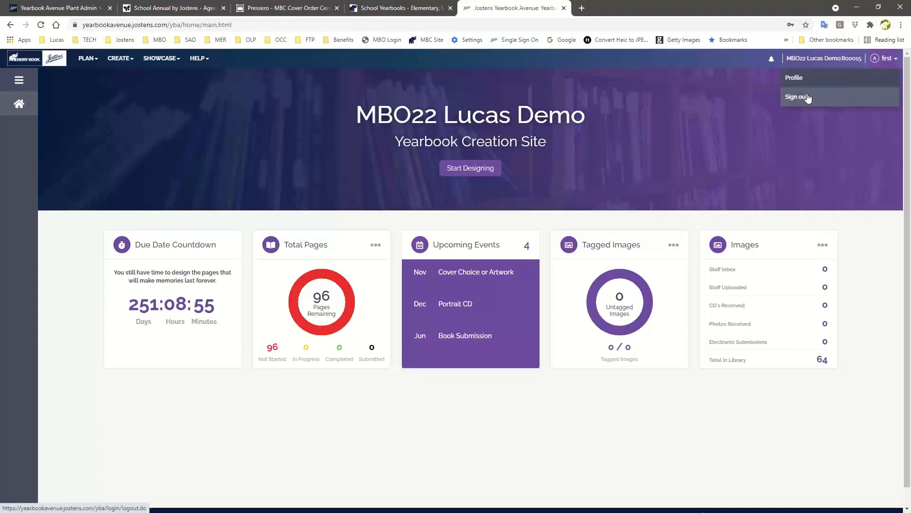
left_click(793, 93)
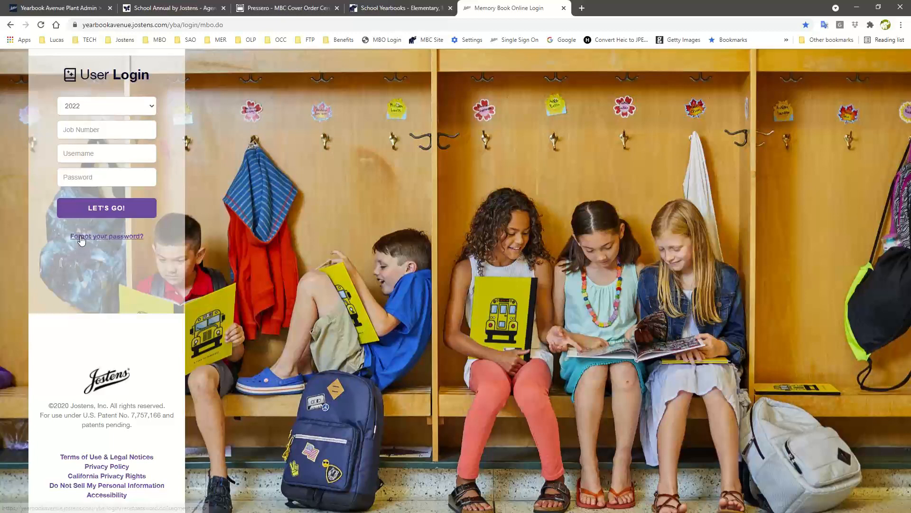
Enter the job number and fix its missing digit
left_click(103, 126)
type("80015")
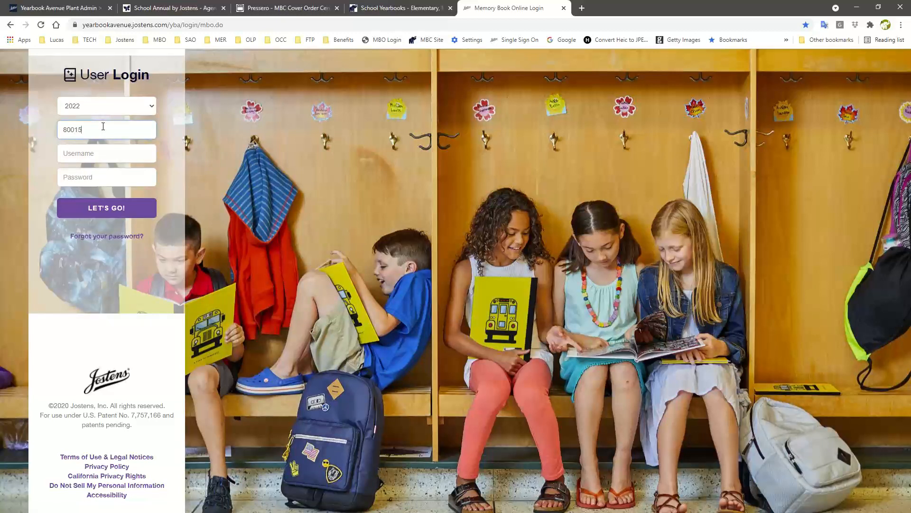
key("Tab")
left_click(75, 130)
type("015")
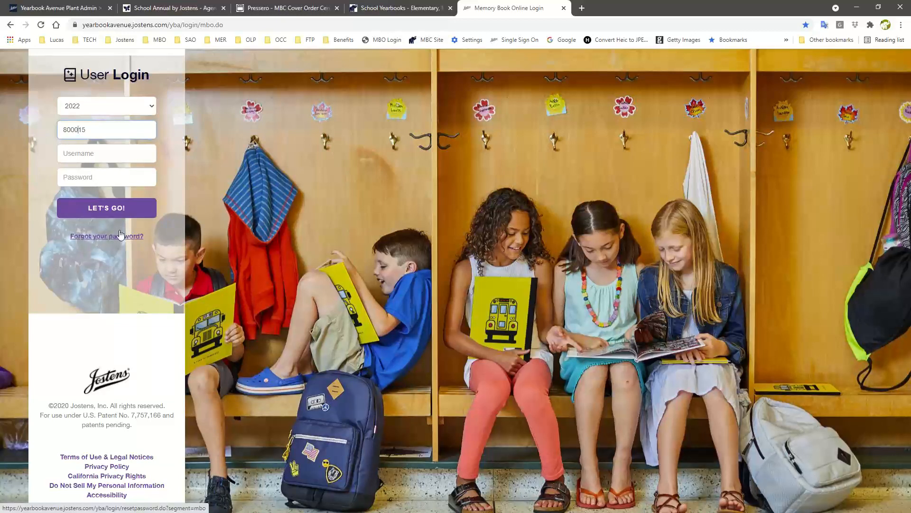
Fill in the adviser username and password, then submit the login
left_click(101, 153)
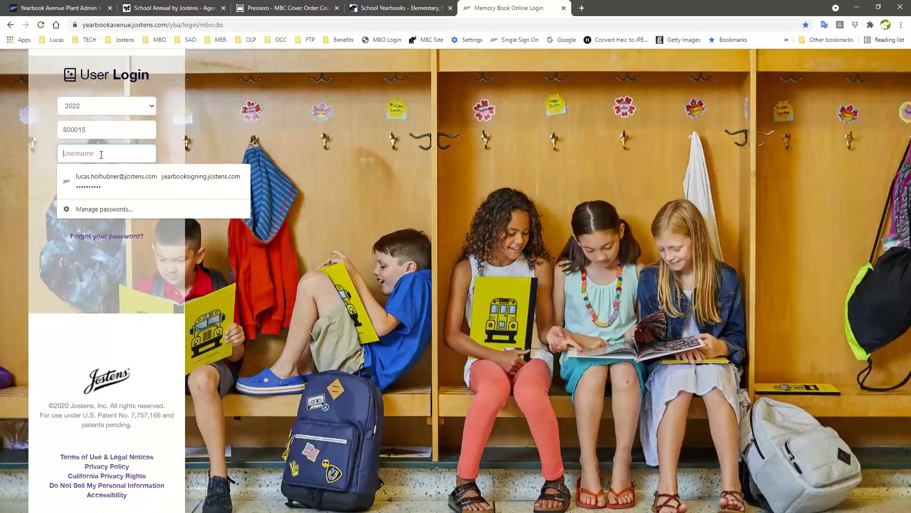
left_click(181, 277)
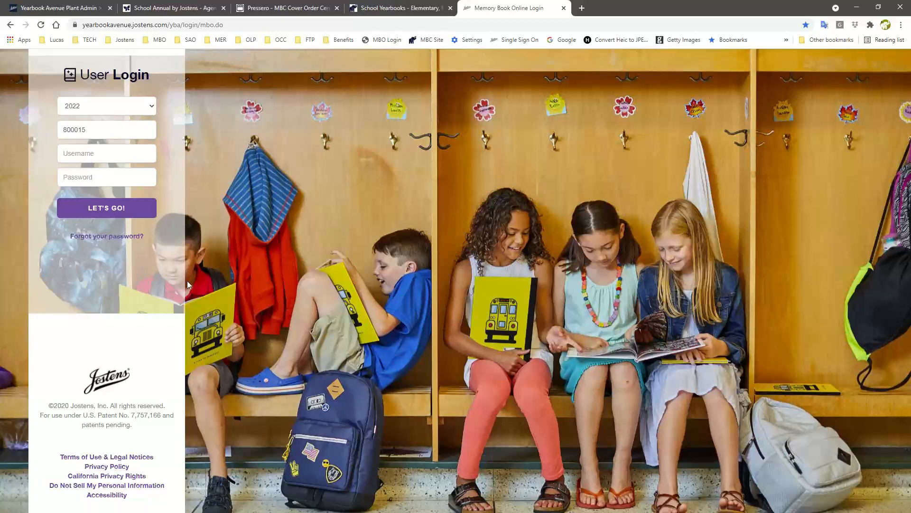
left_click(100, 153)
type("adviser")
key("Tab")
type("••••••")
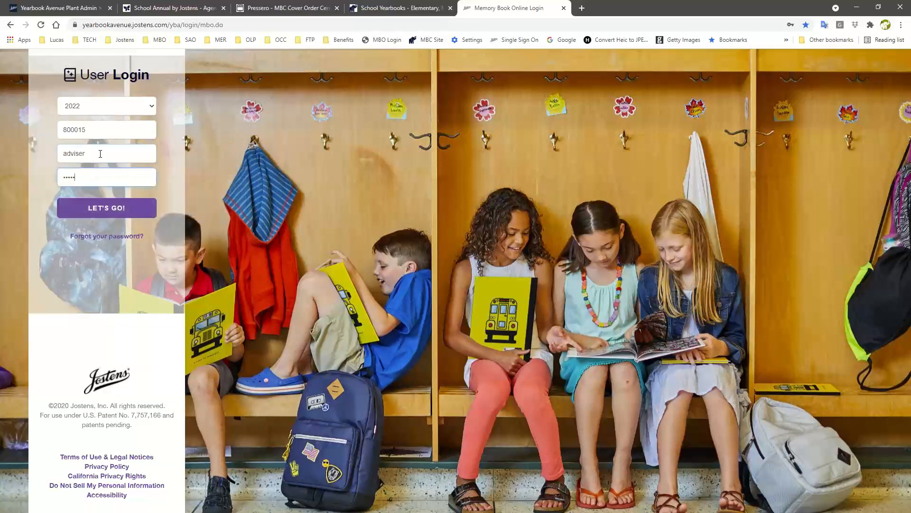
key("Return")
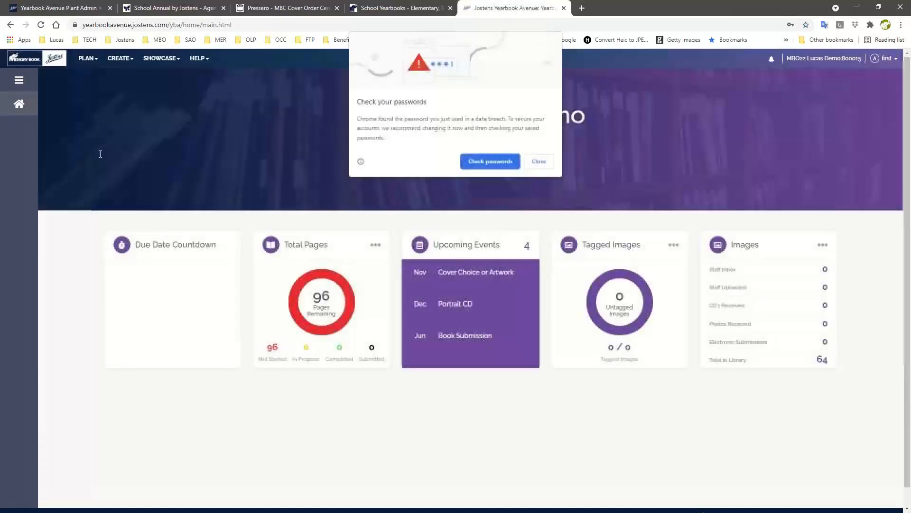
Close Chrome's 'Check your passwords' popup and choose Never on 'Save password?'
left_click(539, 161)
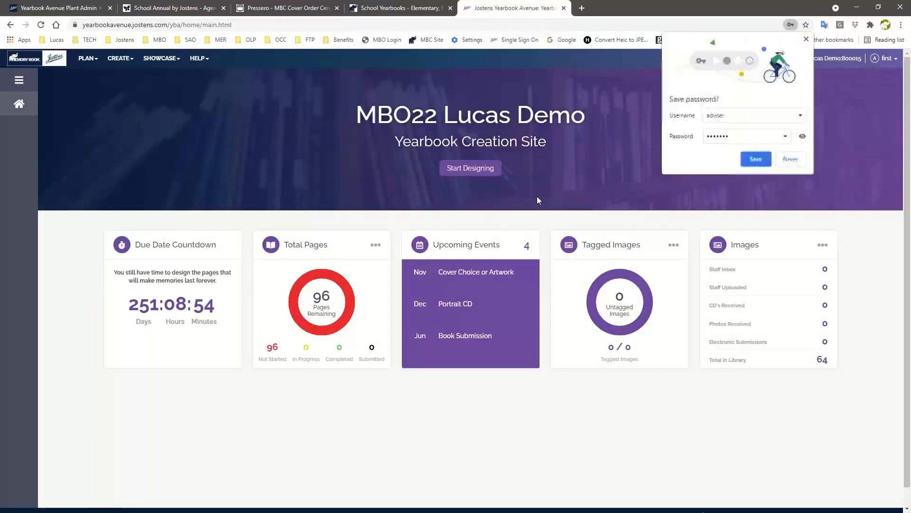
left_click(791, 160)
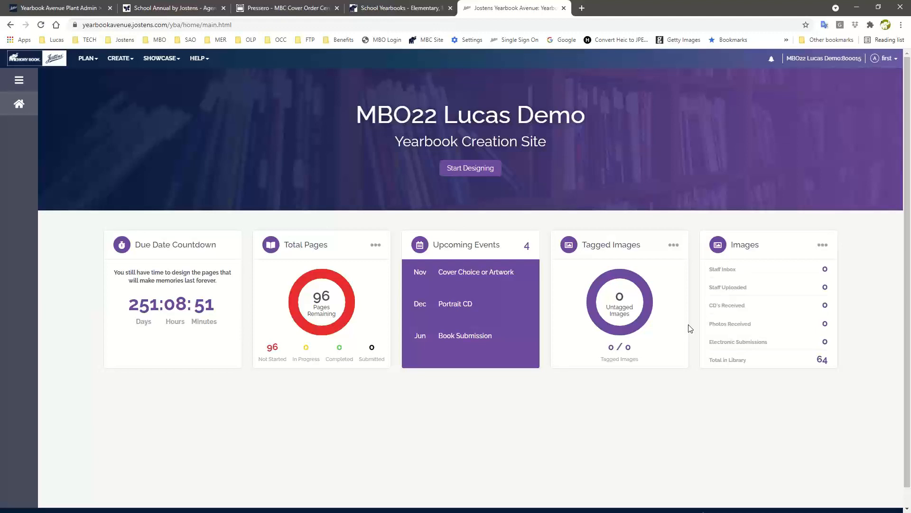
Go to PLAN > Page Ladder and make page 001's details editable
left_click(84, 63)
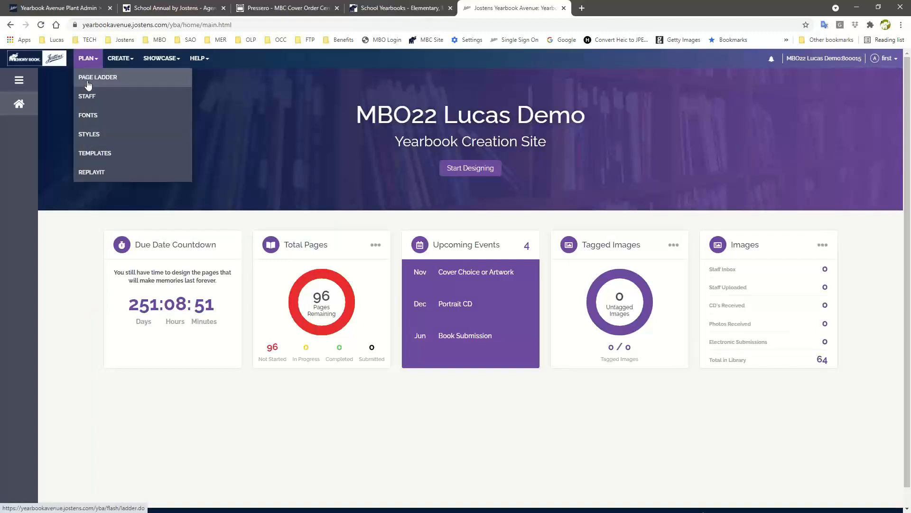
left_click(88, 81)
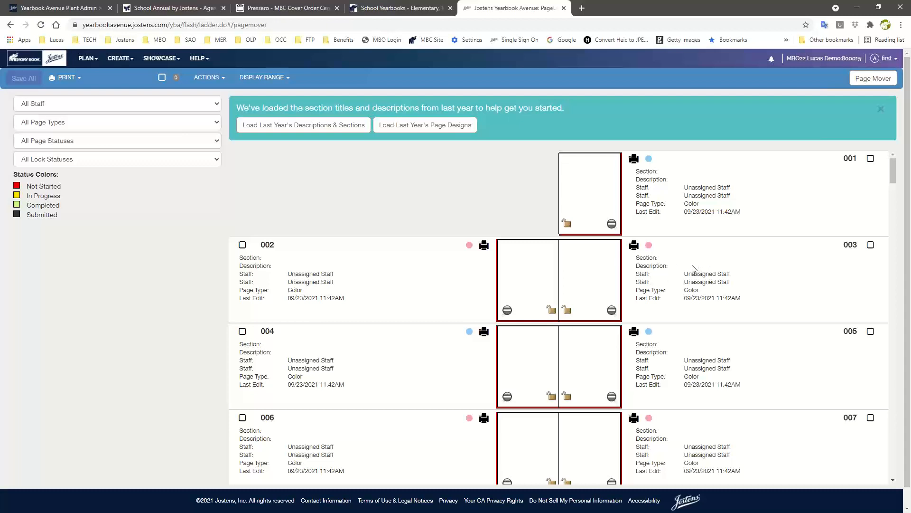
left_click(691, 173)
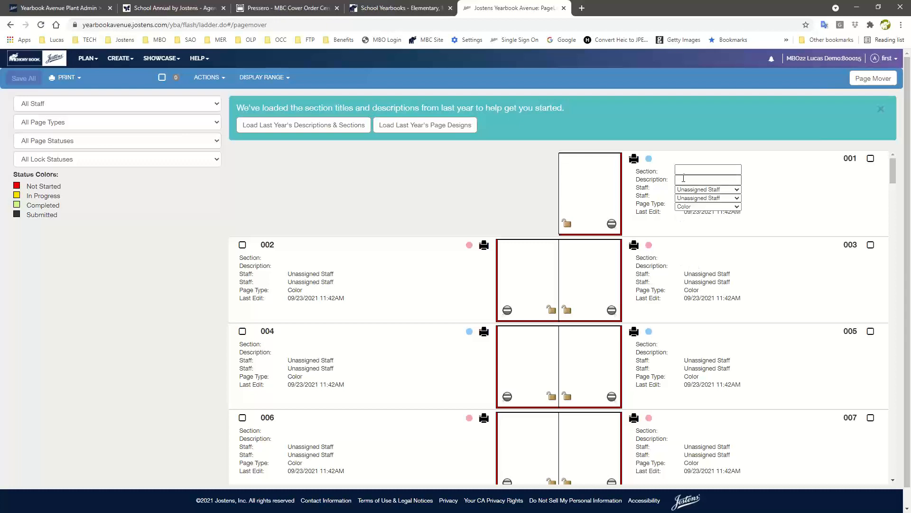
left_click(690, 170)
type("Principal")
key("BackSpace")
key("BackSpace")
key("BackSpace")
key("BackSpace")
key("BackSpace")
key("BackSpace")
key("BackSpace")
key("BackSpace")
key("BackSpace")
key("BackSpace")
Load last year's descriptions and sections, confirming the replacement of current ones
left_click(252, 130)
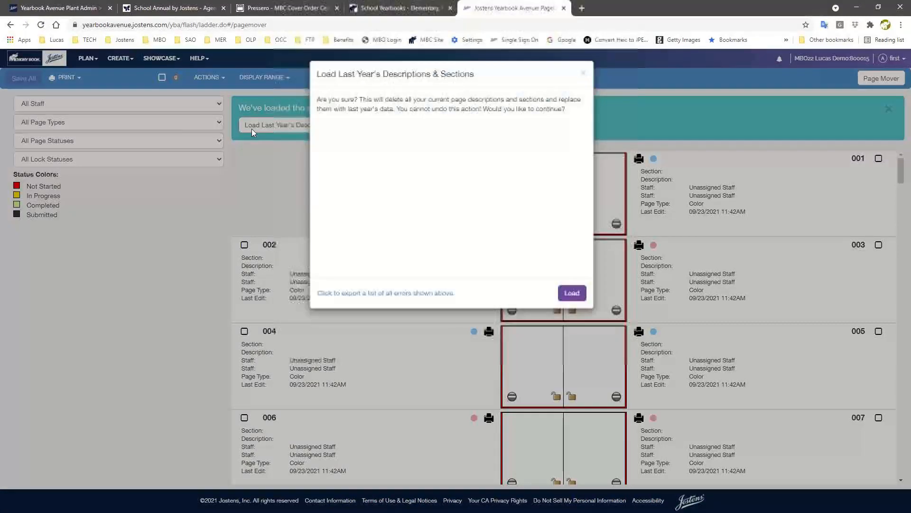
left_click(572, 297)
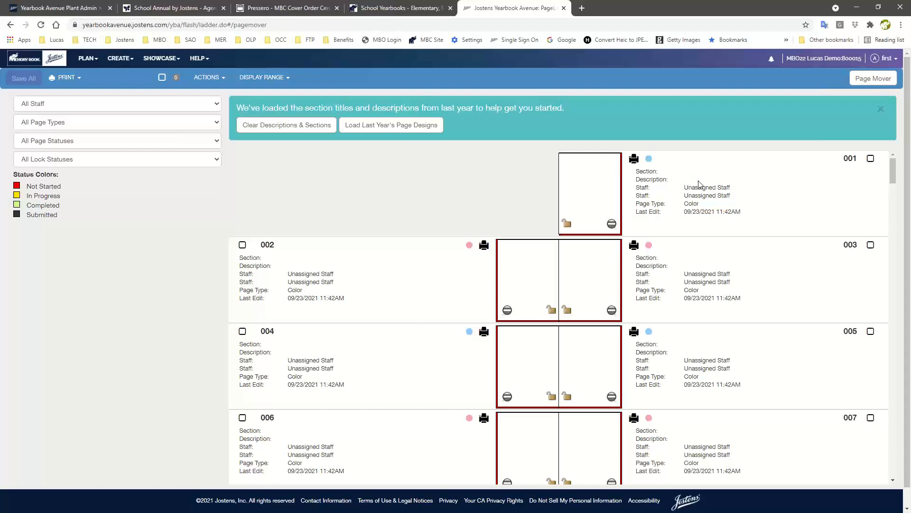
Load last year's page designs onto all not-started pages and check the ladder thumbnails
left_click(376, 133)
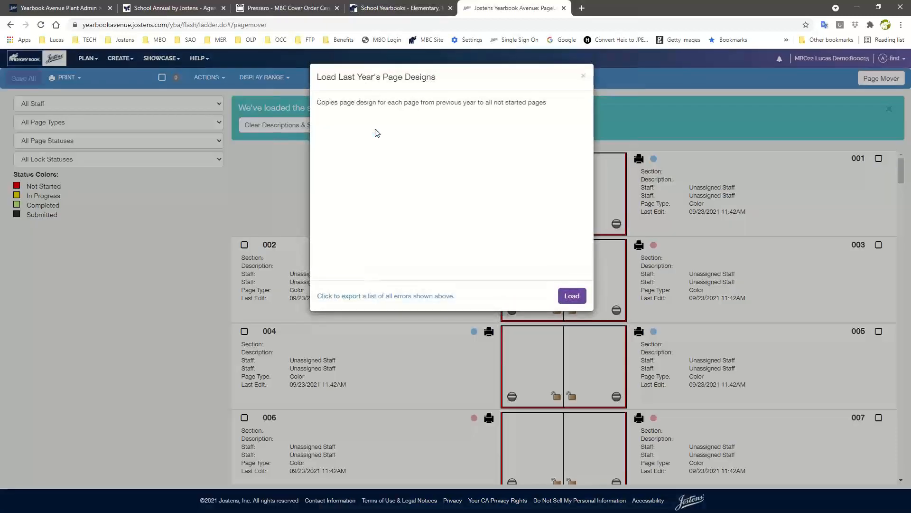
left_click(572, 296)
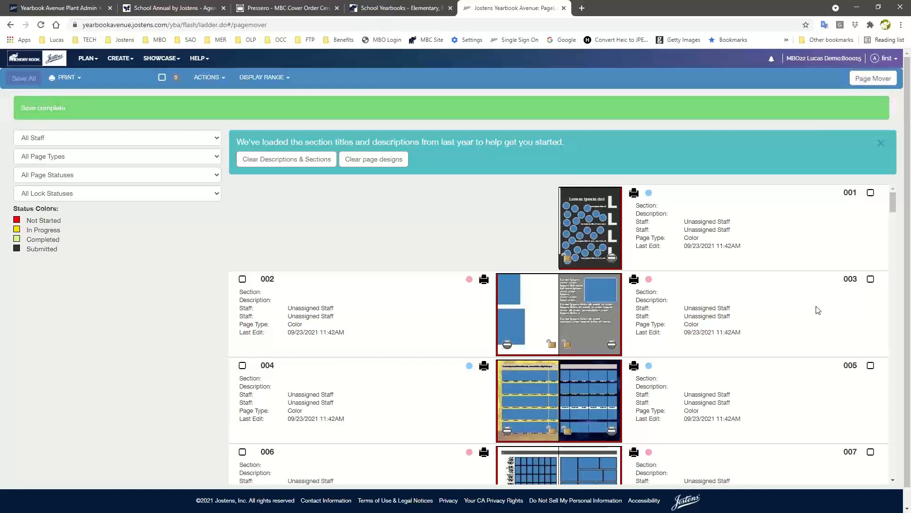
scroll(577, 319, "down", 1)
scroll(576, 320, "up", 1)
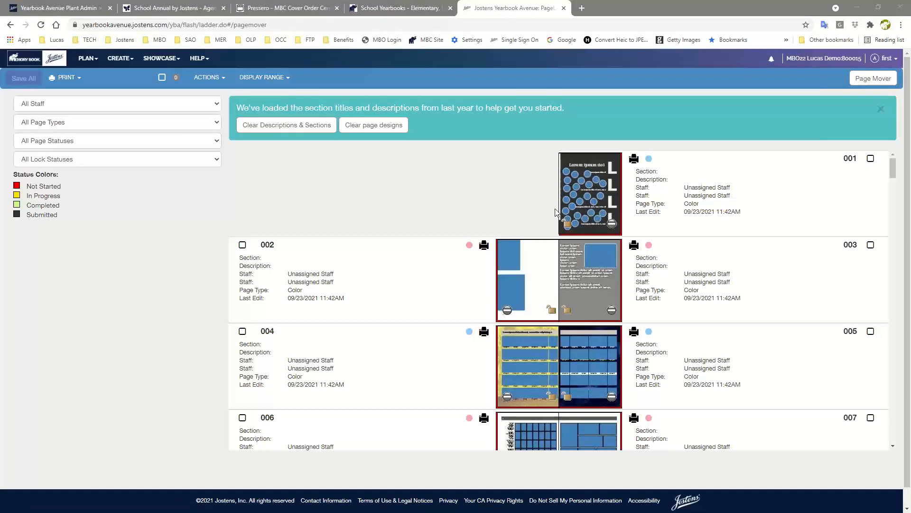
Open page 001 in the layout editor and select its title text box
left_click(583, 203)
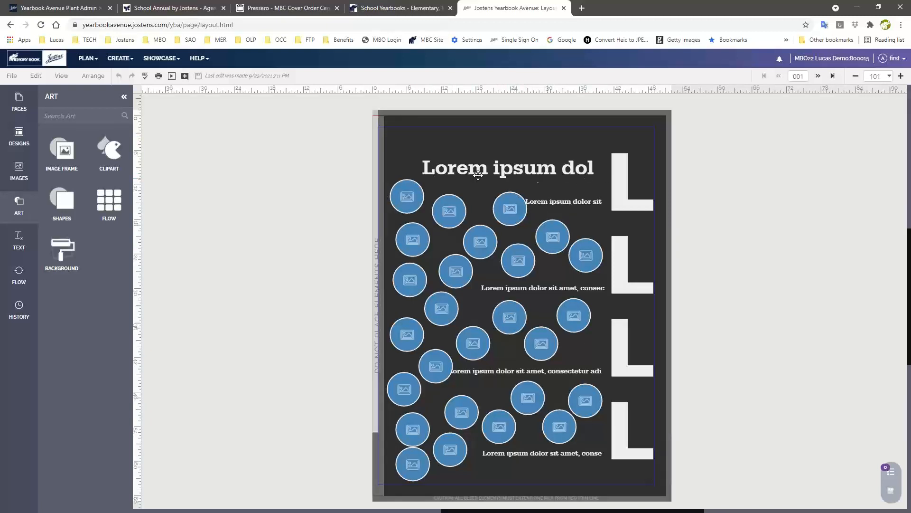
left_click(437, 167)
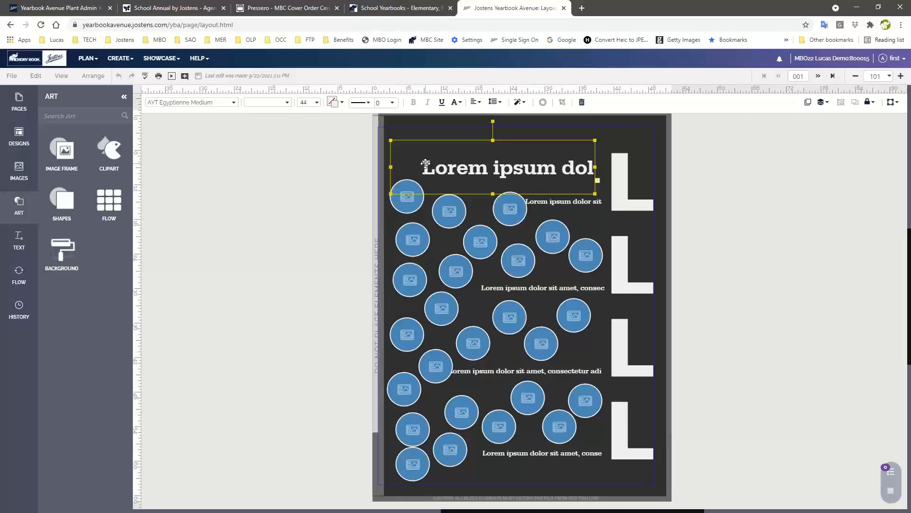
Replace page 001's placeholder title 'Lorem ipsum dol' with 'Memory Book'
left_click(457, 167)
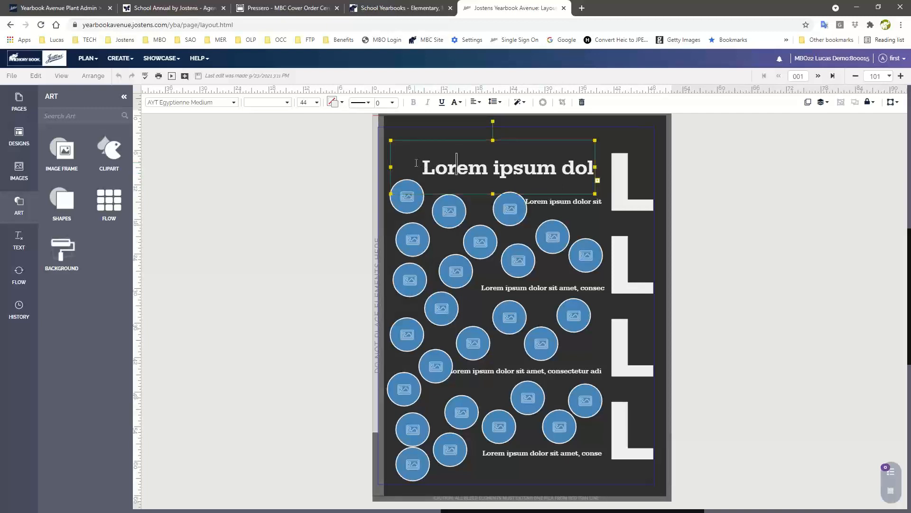
left_click_drag(417, 163, 598, 166)
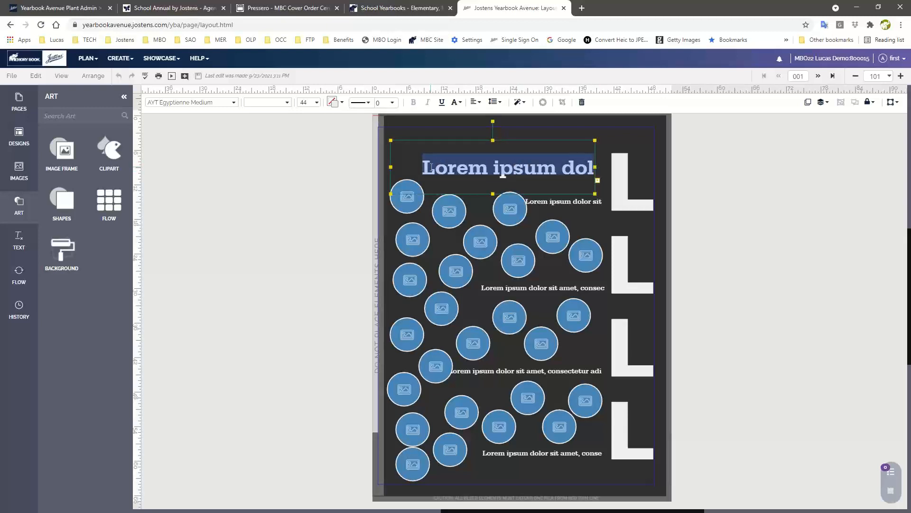
type("M")
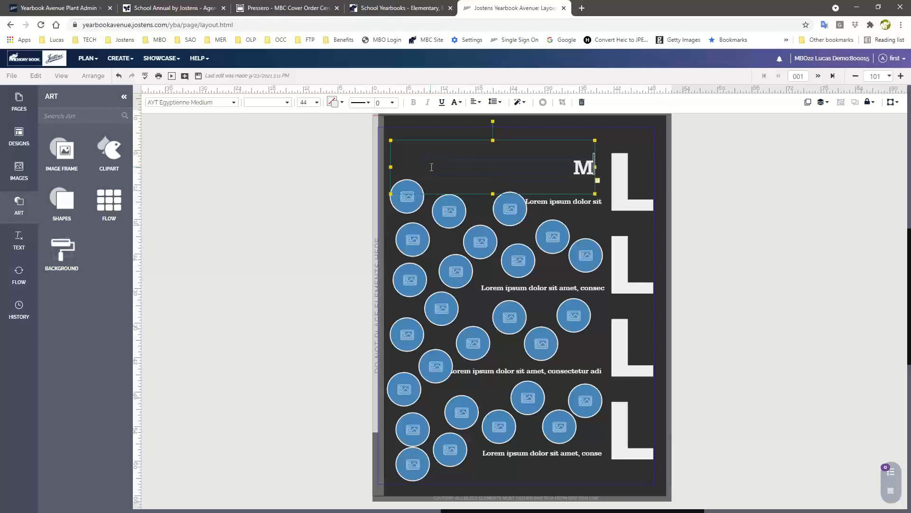
type("em")
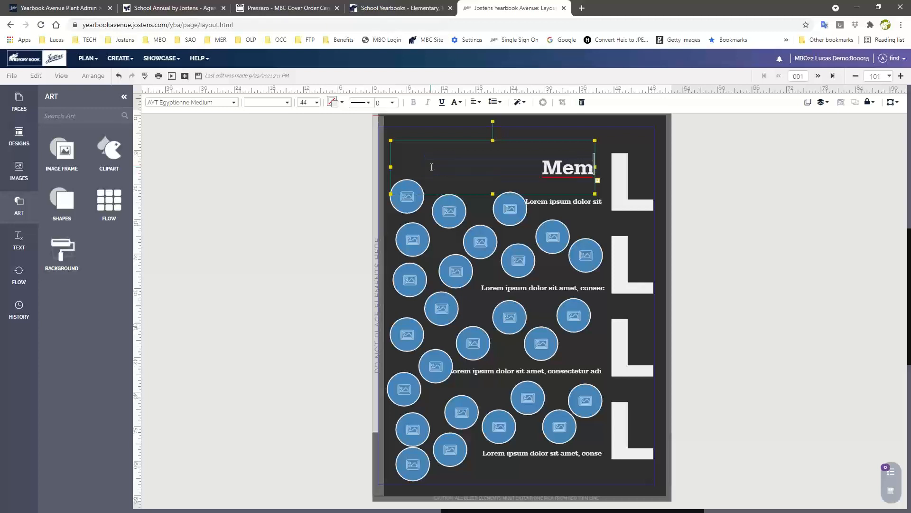
type("ory Book")
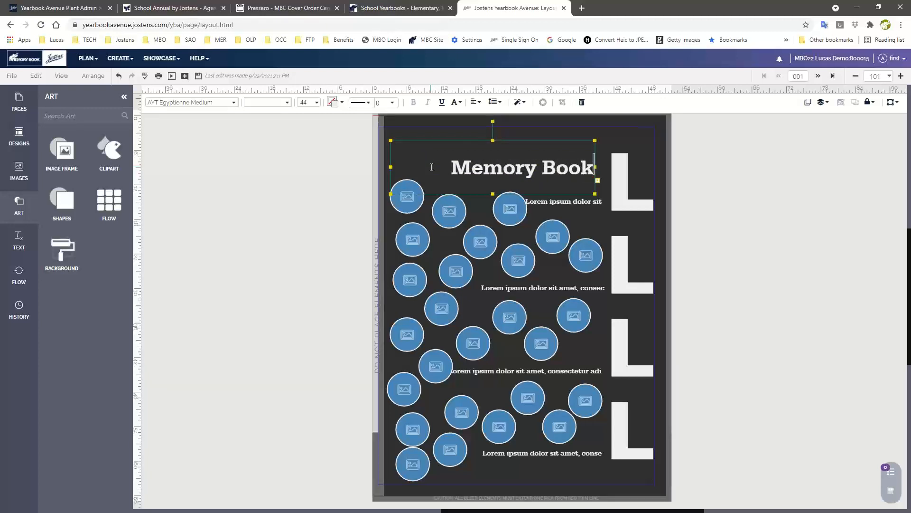
type(" Co.")
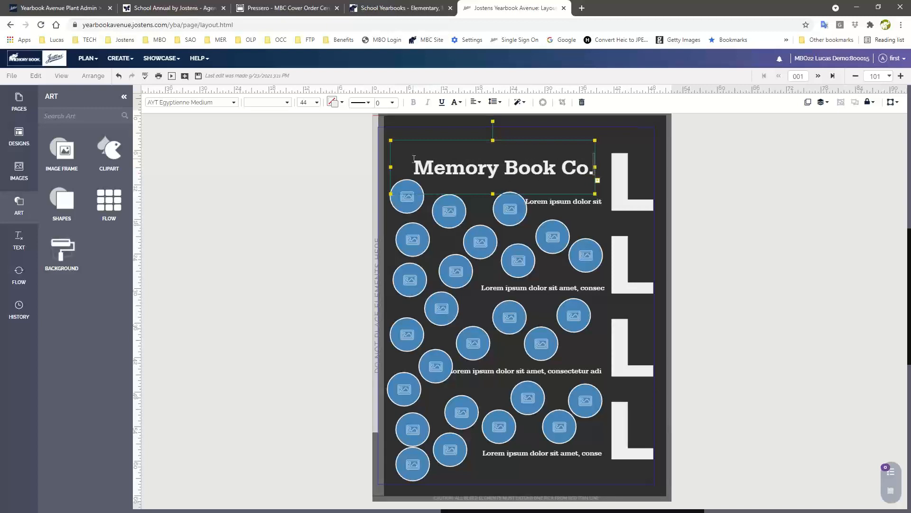
key("BackSpace")
key("BackSpace")
key("BackSpace")
key("BackSpace")
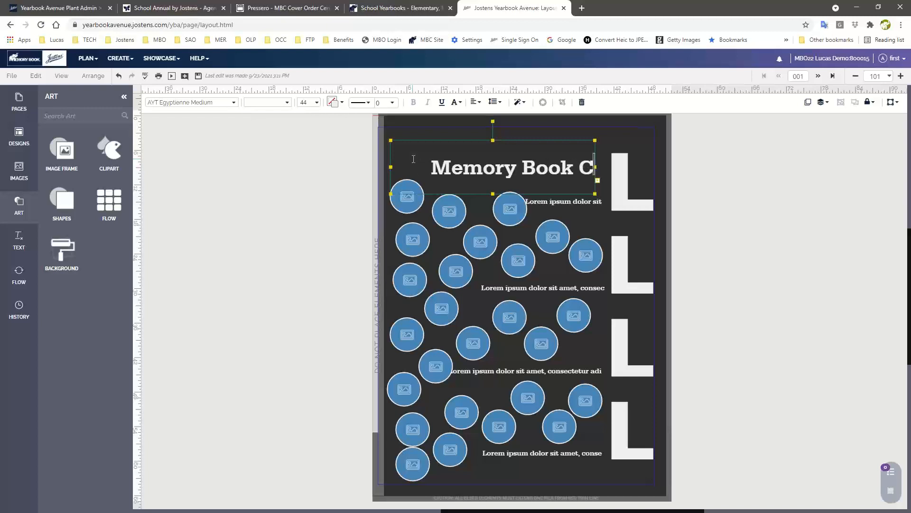
scroll(399, 155, "up", 1)
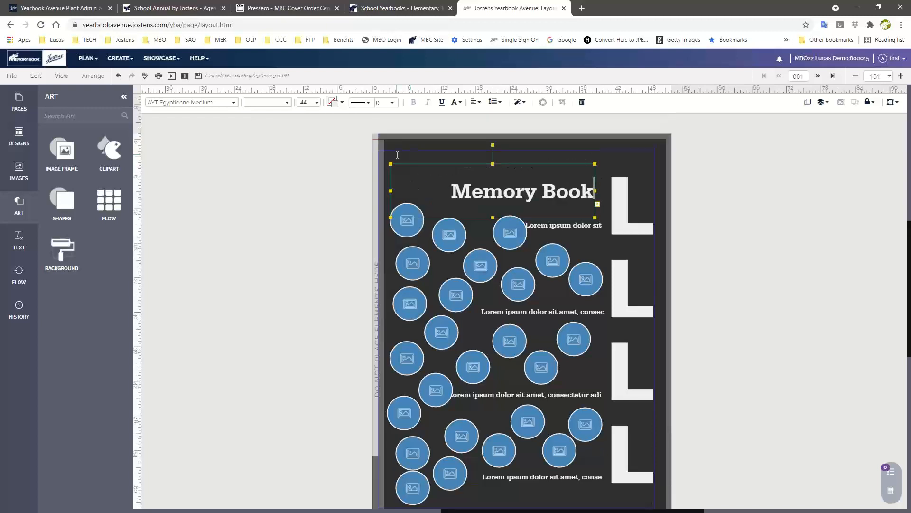
left_click(250, 134)
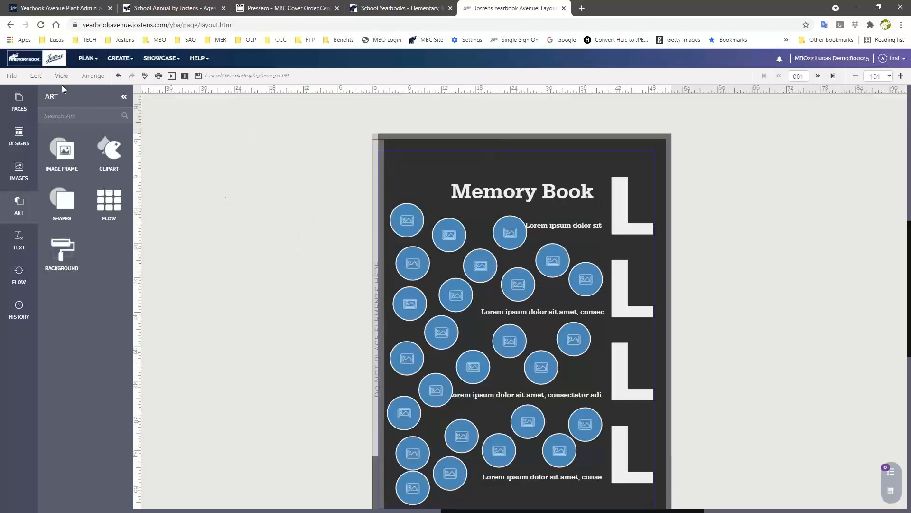
Return to PLAN > Page Ladder, confirming Leave site, and review pages 001–007
left_click(88, 57)
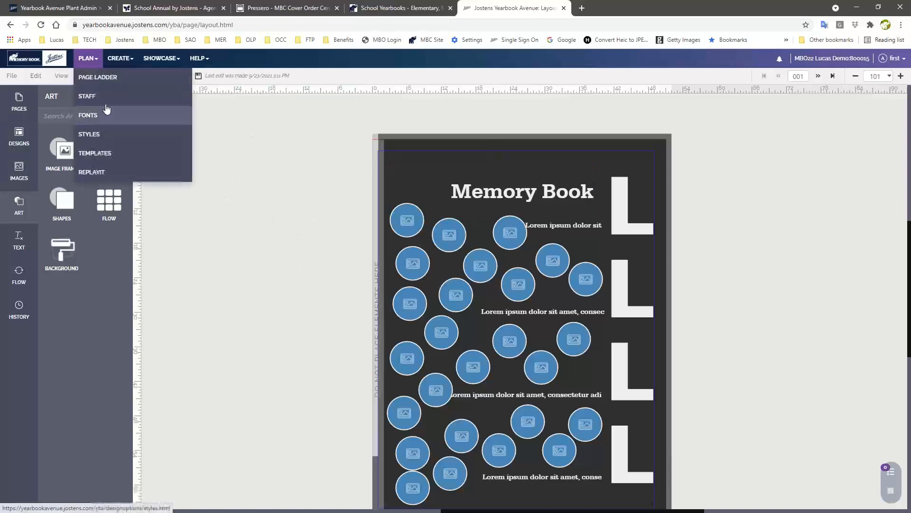
left_click(106, 79)
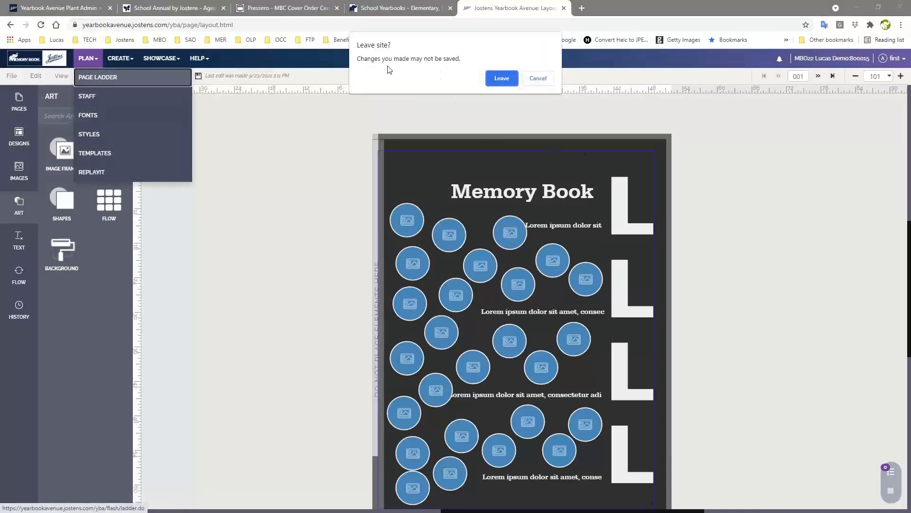
left_click(502, 78)
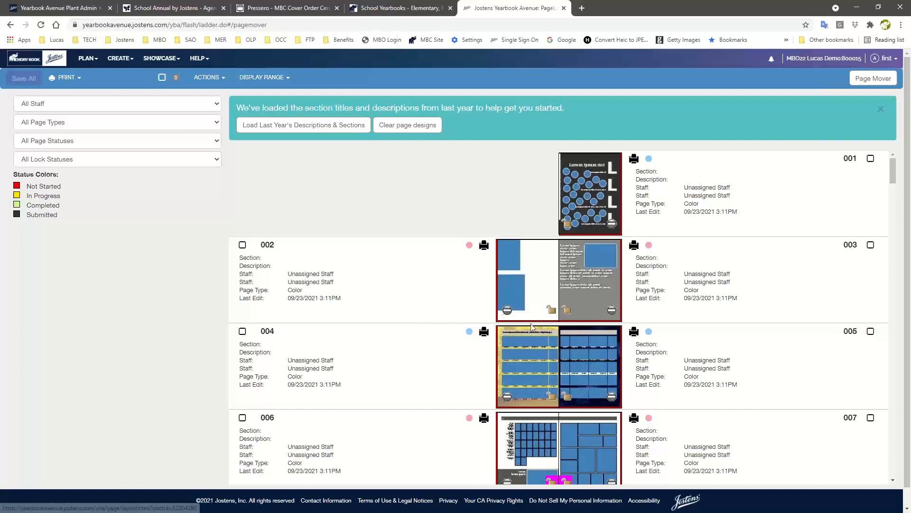
scroll(566, 332, "down", 2)
scroll(566, 333, "down", 4)
scroll(544, 304, "up", 6)
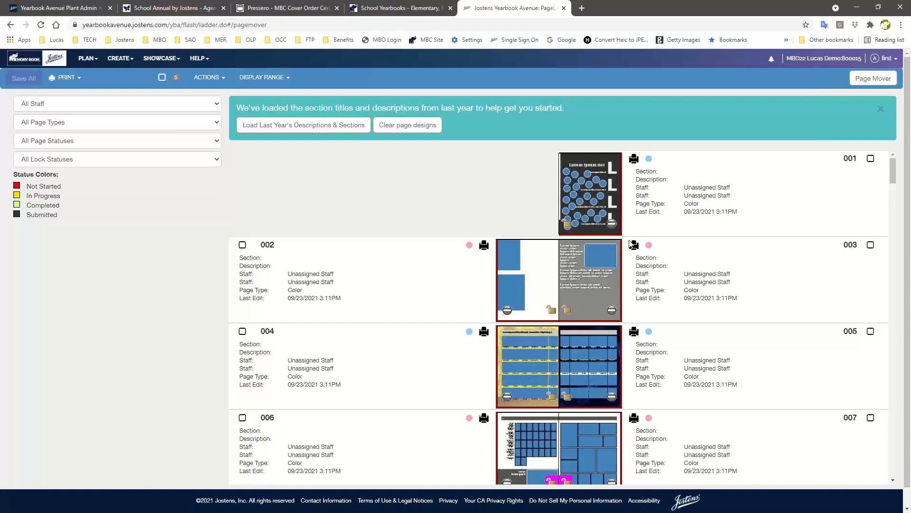
Reopen page 001, retype its placeholder title as 'Memory Book', and save the page
left_click(594, 171)
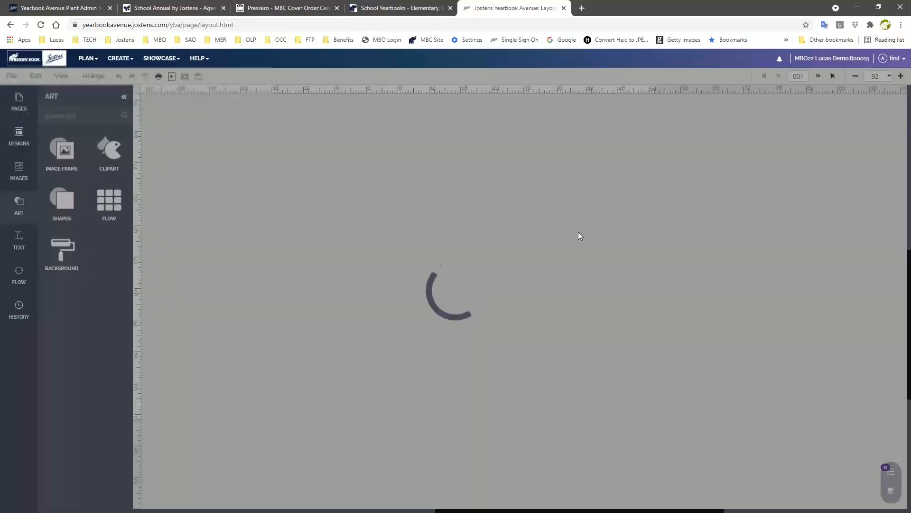
left_click(522, 170)
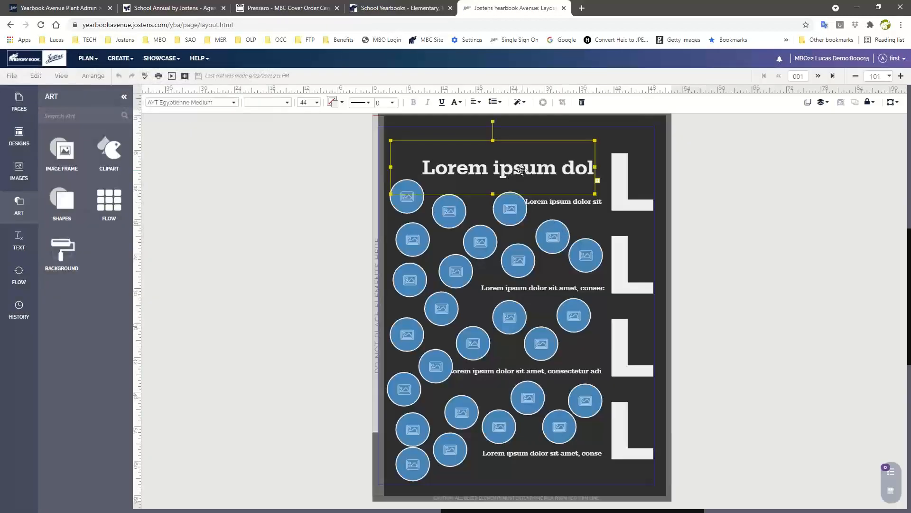
double_click(522, 170)
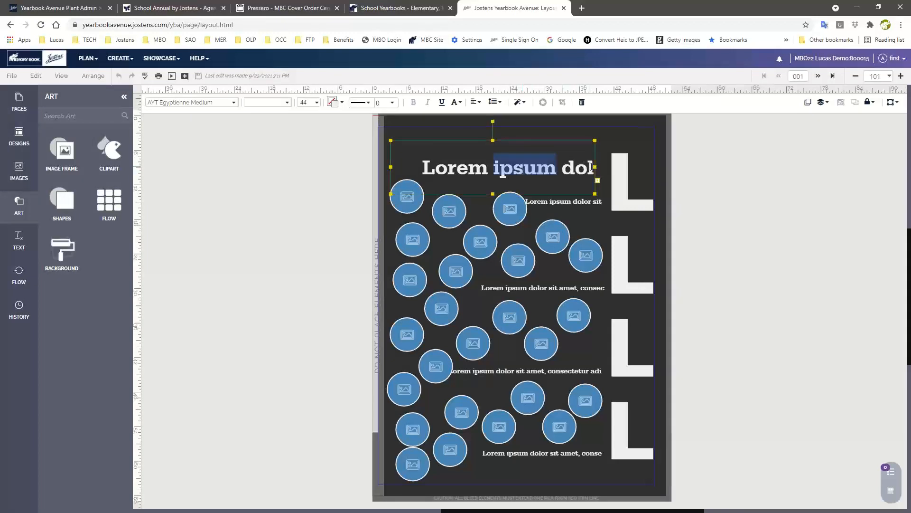
left_click_drag(593, 167, 397, 162)
type("Memor")
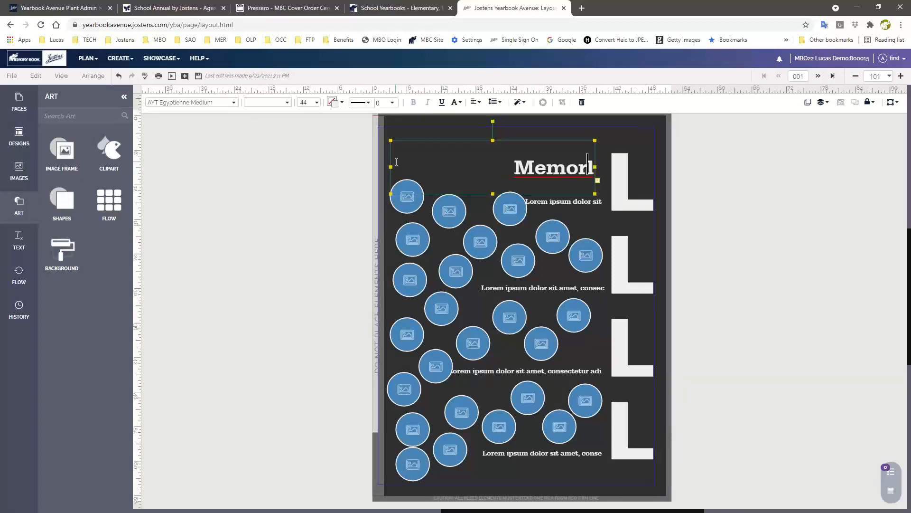
type("y Bookl")
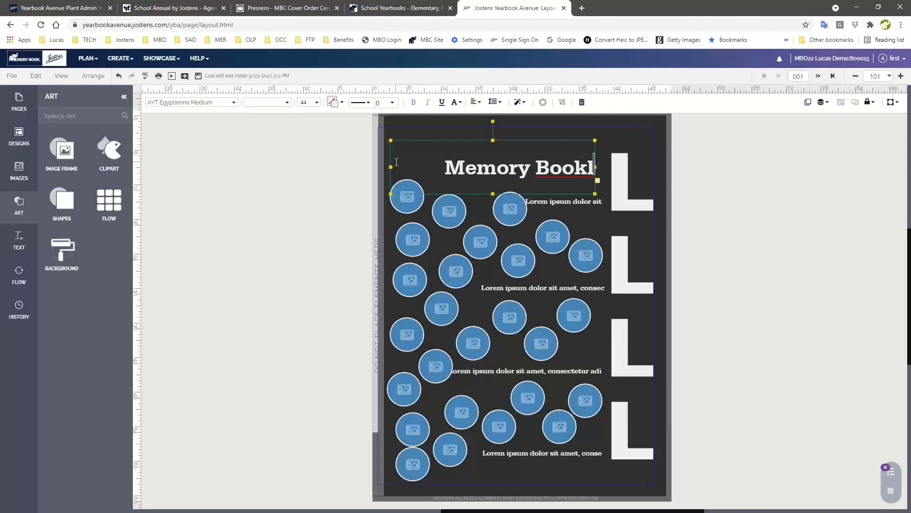
key("Delete")
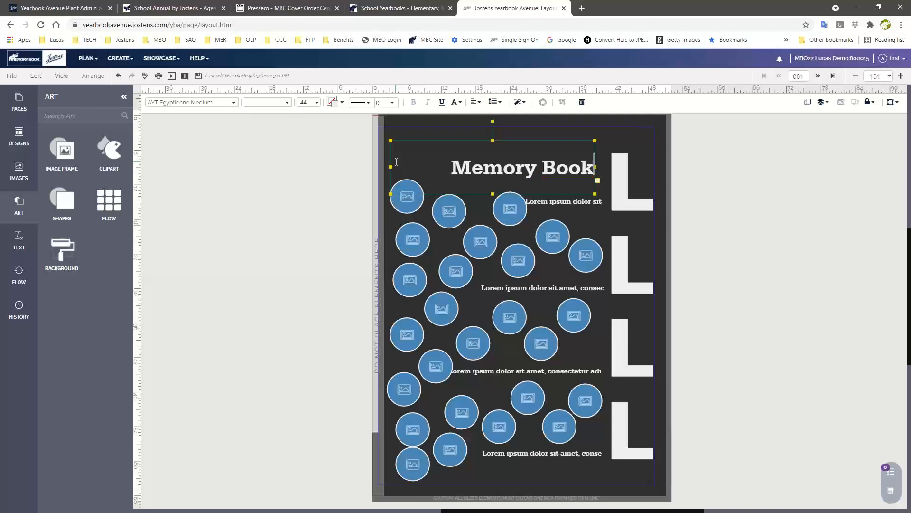
left_click(270, 180)
left_click(199, 78)
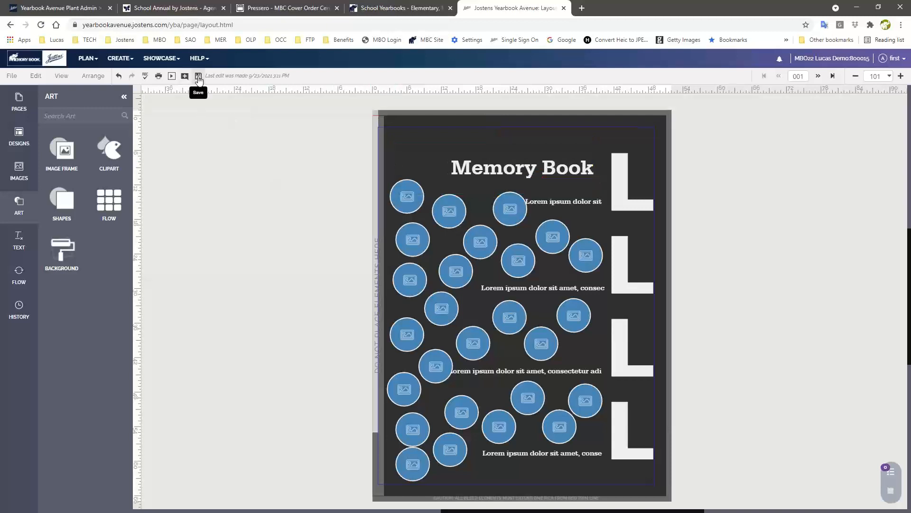
Go to PLAN > Page Ladder and try marking page 001 as Complete
left_click(88, 58)
left_click(87, 79)
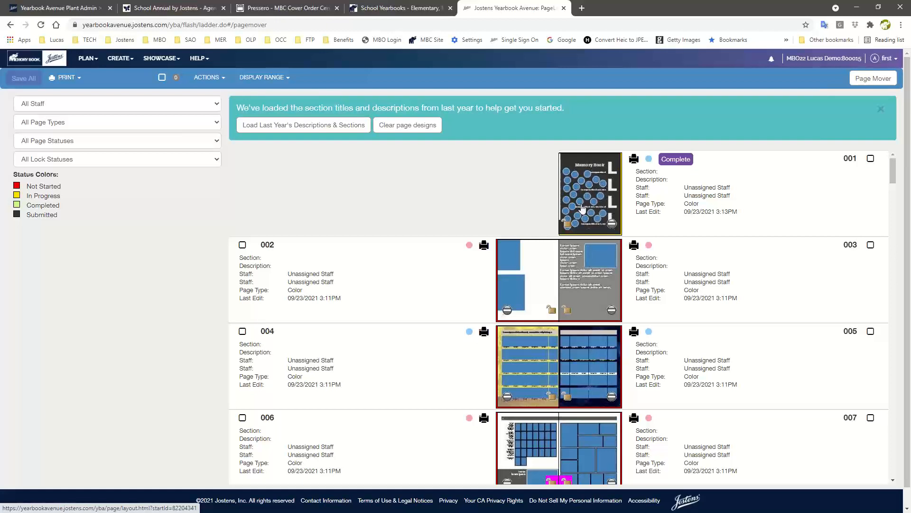
left_click(674, 162)
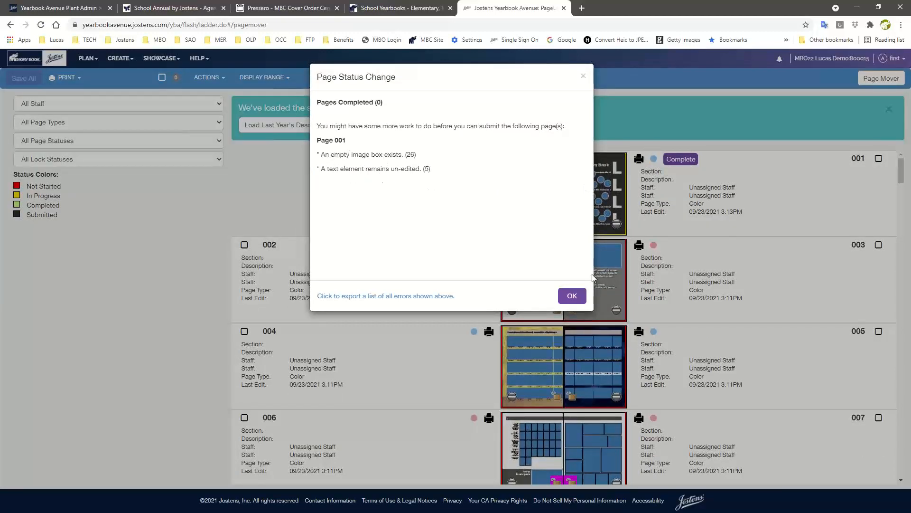
Dismiss the Page Status Change warning with OK
left_click(573, 296)
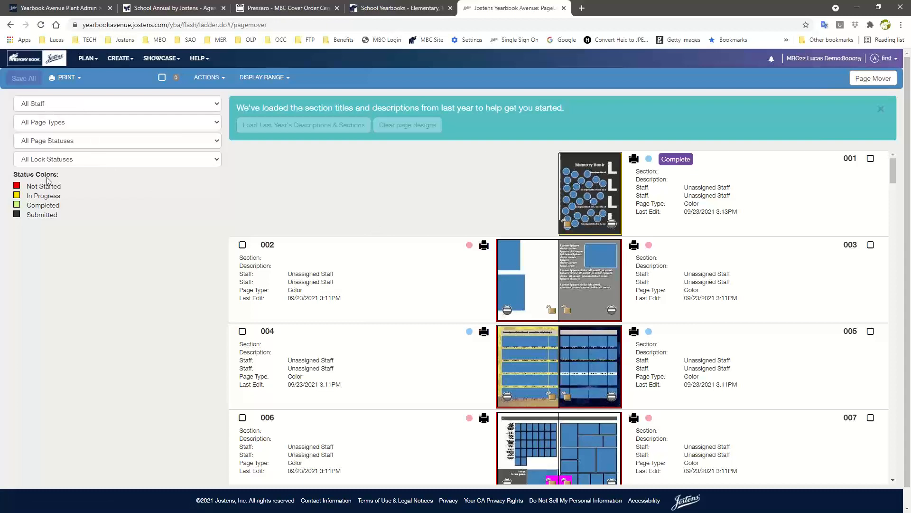
Keep the staff filter on all staff and the page type filter on all page types
left_click(166, 103)
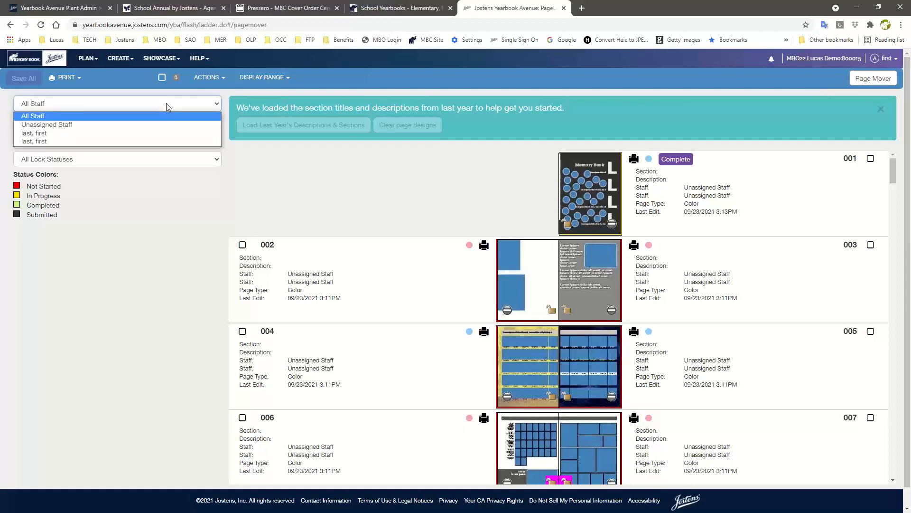
left_click(99, 105)
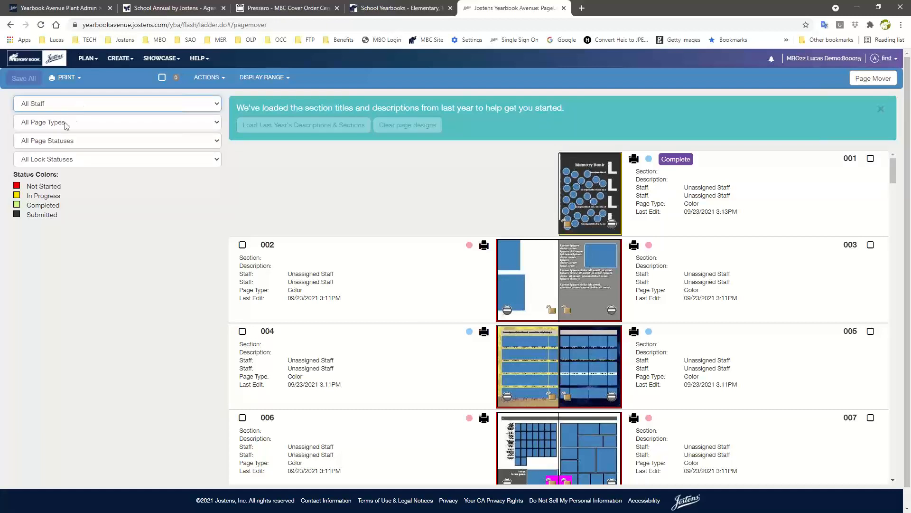
left_click(102, 124)
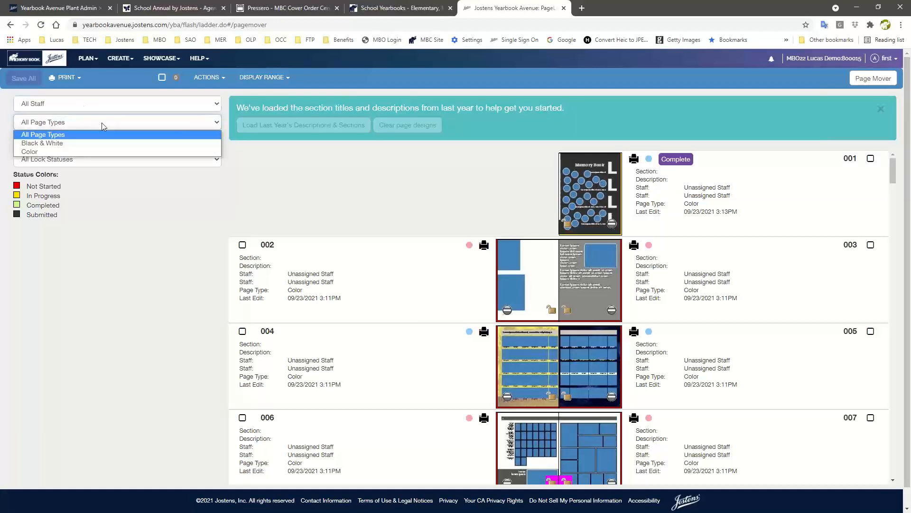
left_click(102, 122)
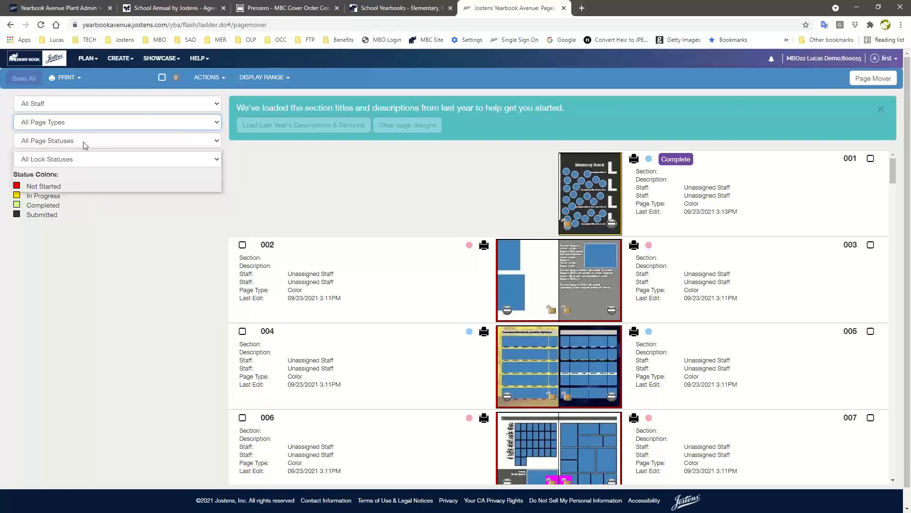
Filter page status to In Progress, then set it back to all statuses
left_click(84, 141)
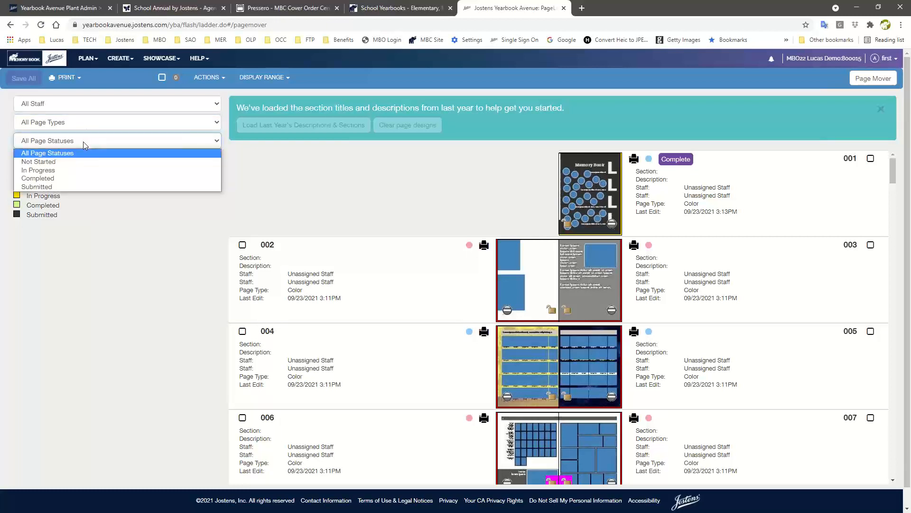
left_click(51, 162)
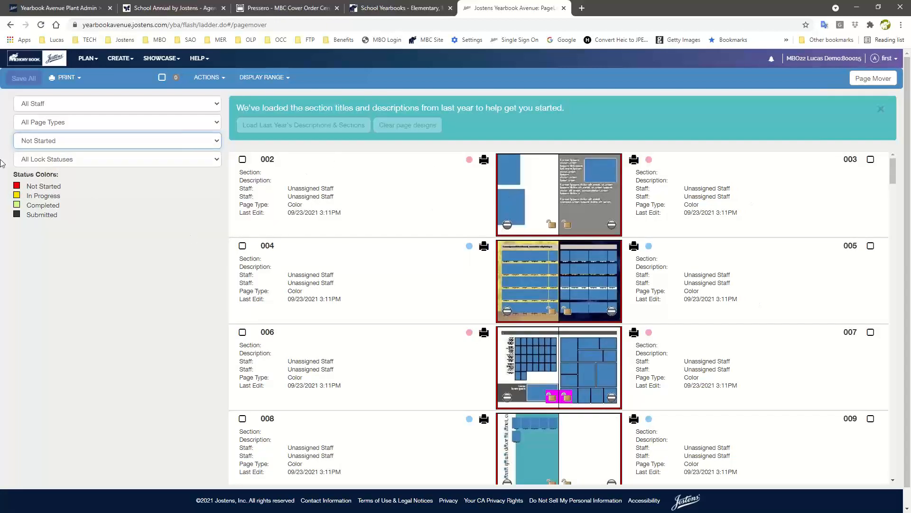
left_click(53, 141)
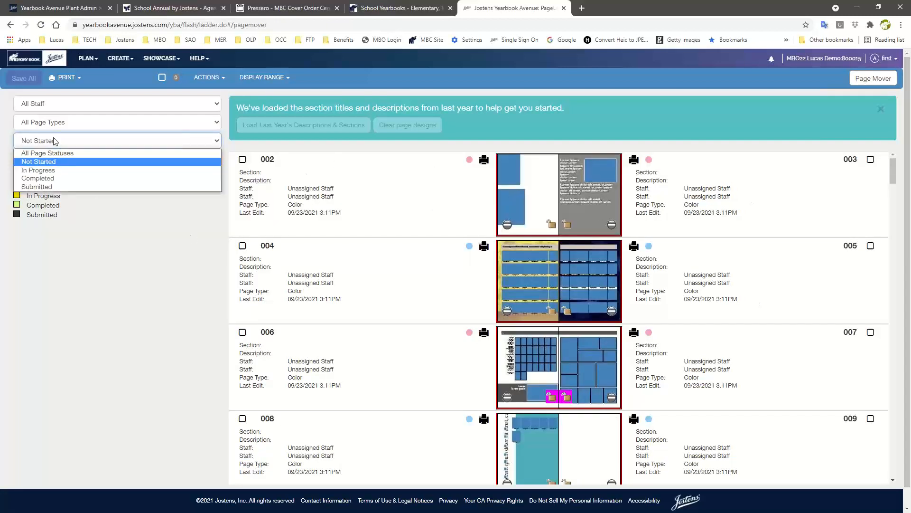
left_click(45, 172)
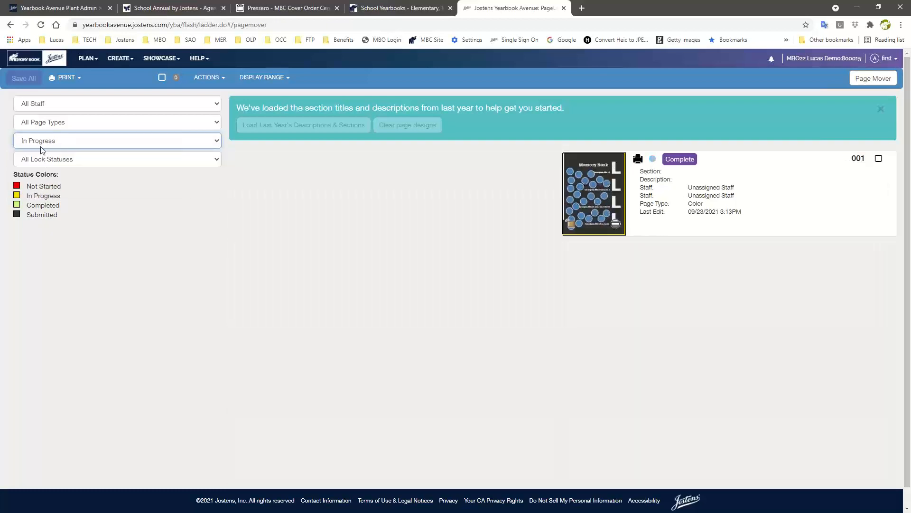
left_click(106, 141)
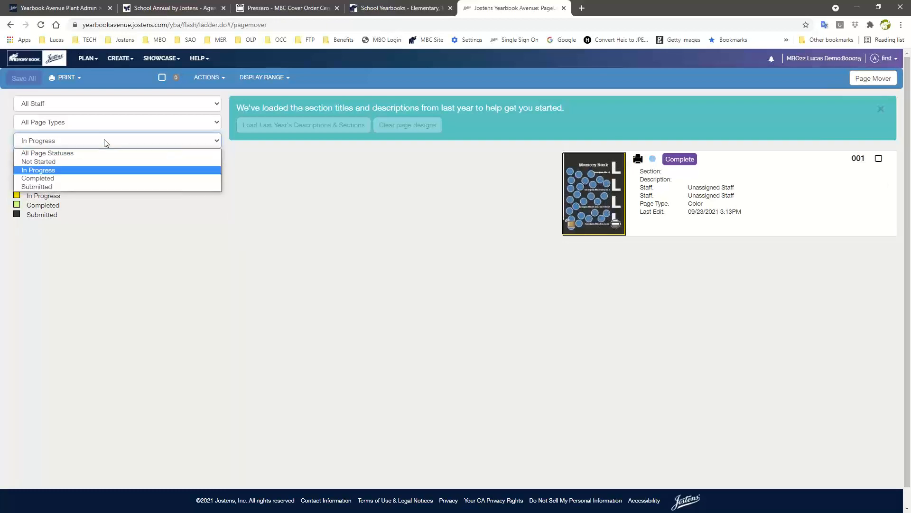
left_click(38, 153)
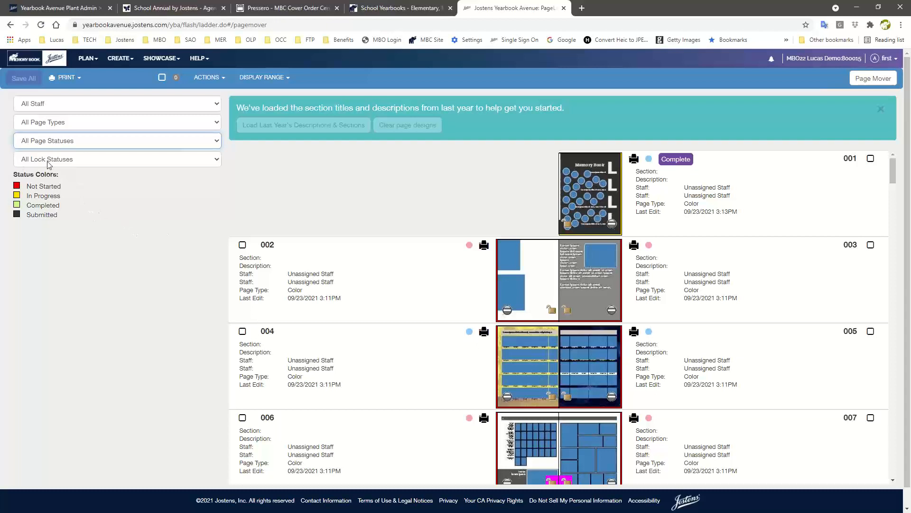
Try the lock status filter with Locked and Unlocked, ending on All Lock Statuses
left_click(101, 161)
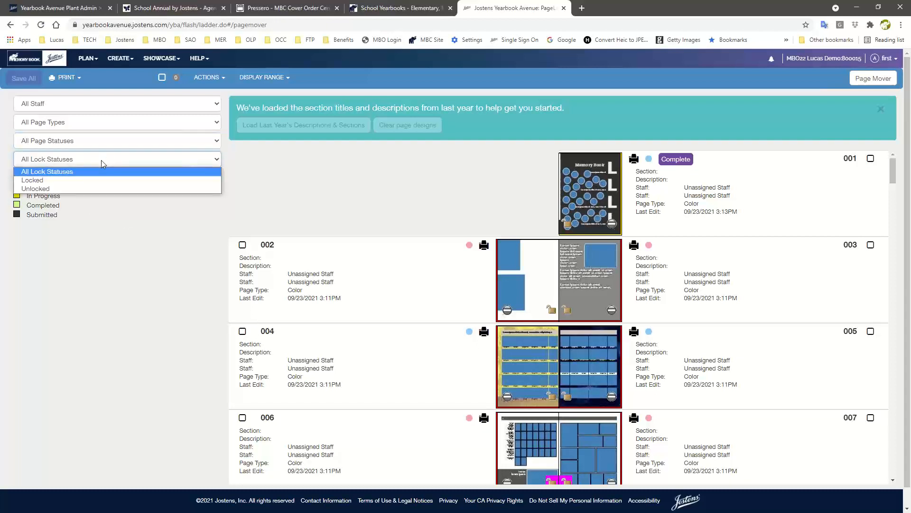
left_click(34, 180)
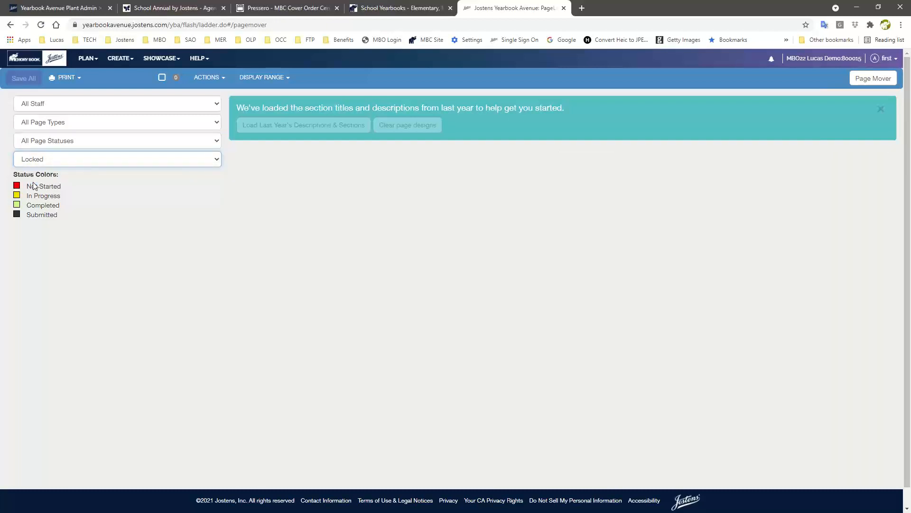
left_click(166, 159)
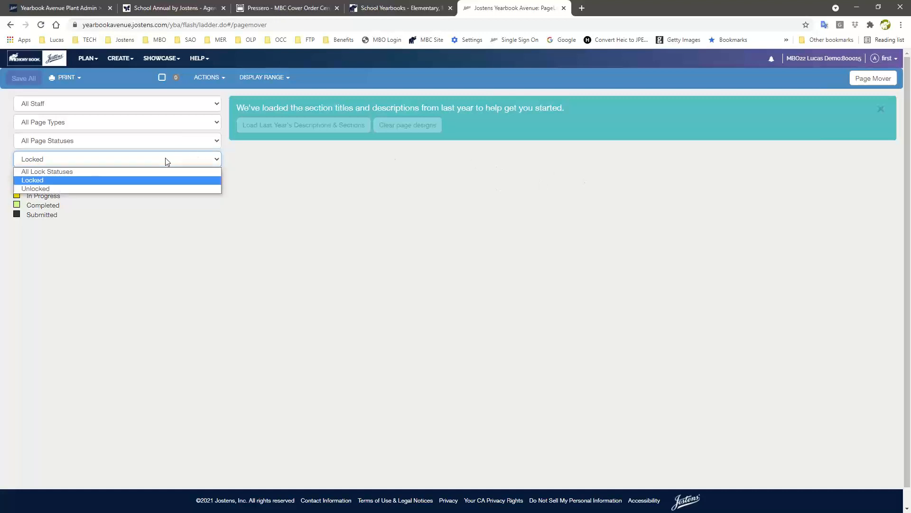
left_click(53, 188)
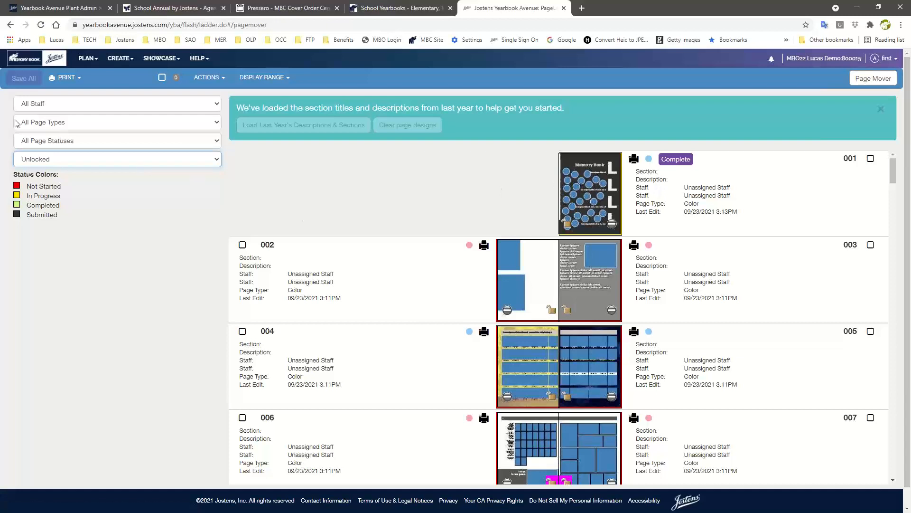
left_click(74, 160)
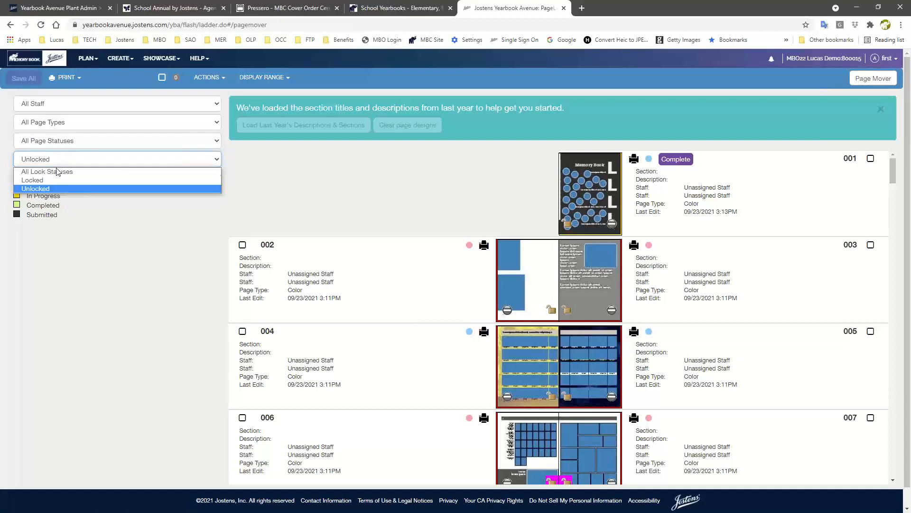
left_click(56, 167)
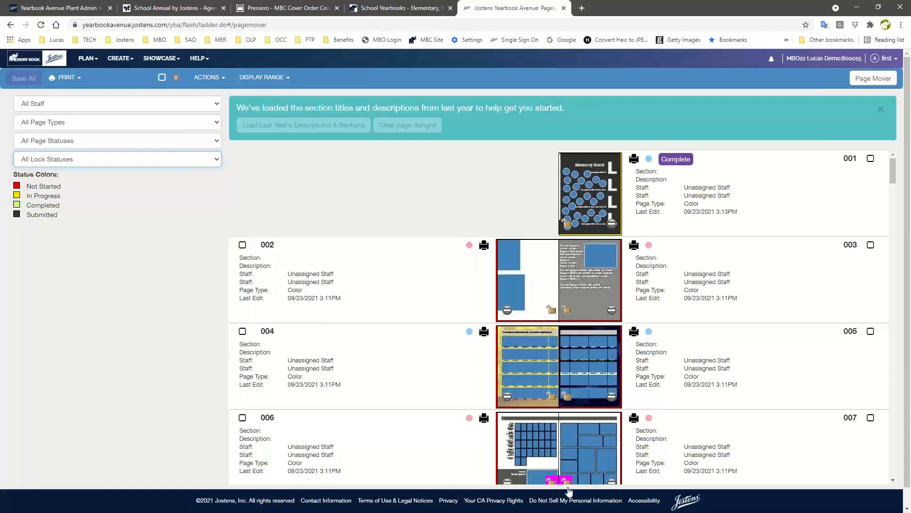
scroll(619, 373, "down", 6)
scroll(618, 361, "down", 5)
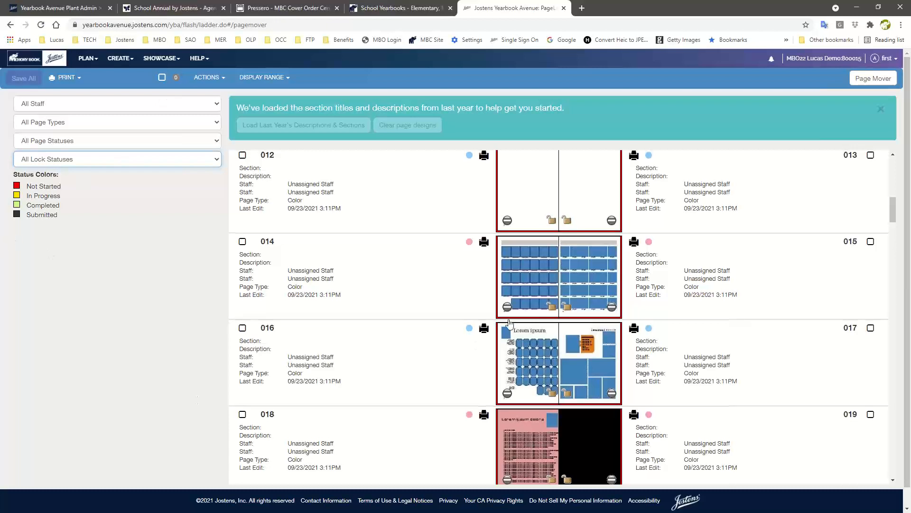
scroll(498, 315, "up", 8)
scroll(498, 314, "up", 3)
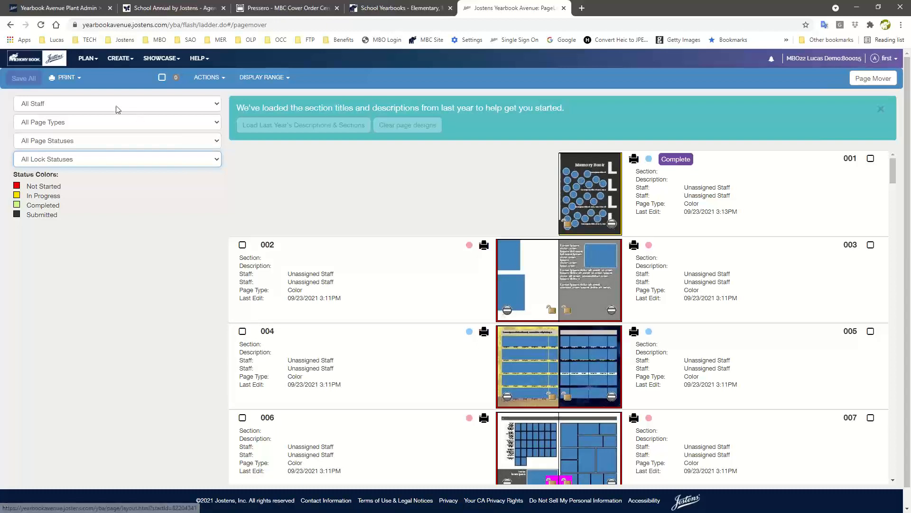
left_click(67, 81)
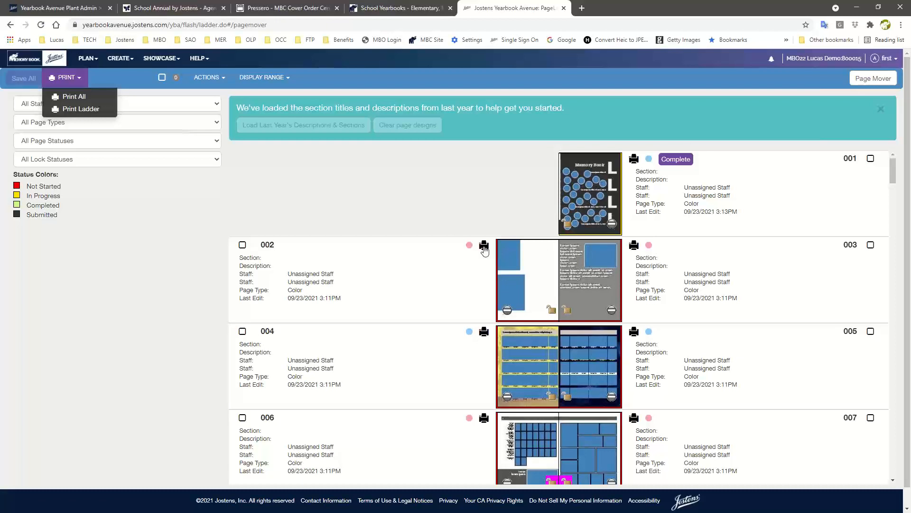
left_click(145, 259)
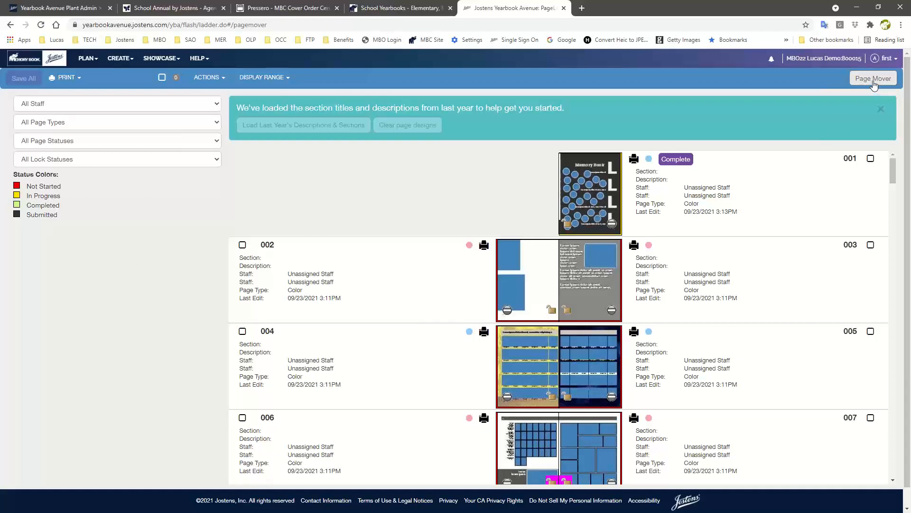
Choose CREATE > Page Mover to show thumbnails of pages 001–096
left_click(126, 63)
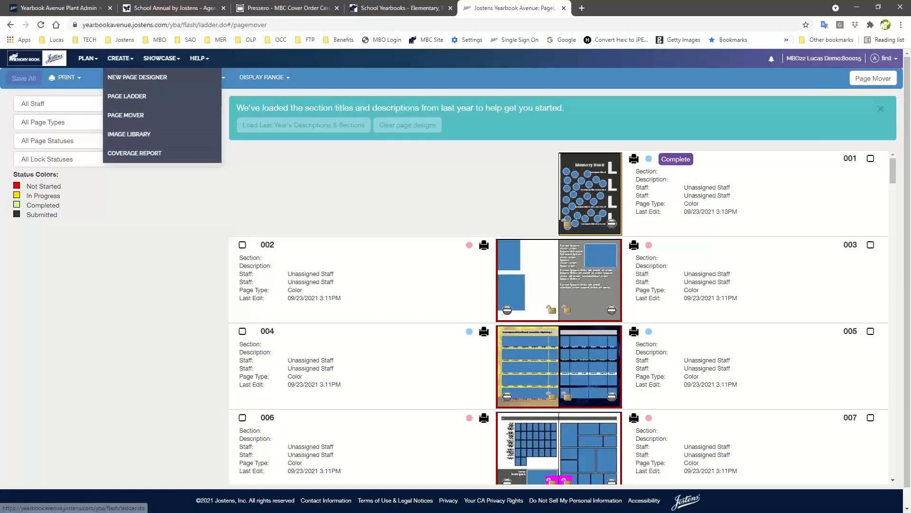
left_click(883, 79)
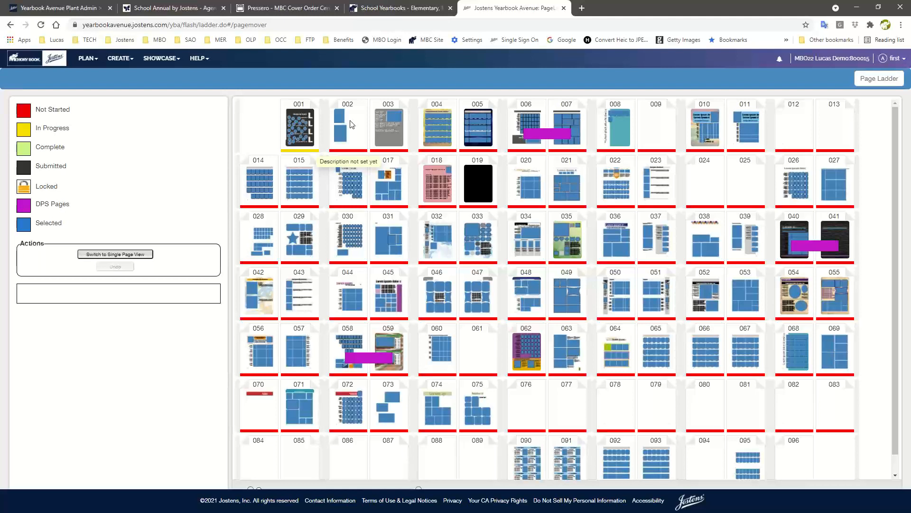
Drag the 002–003 spread to after page 9 and confirm the insert
left_click_drag(350, 121, 352, 121)
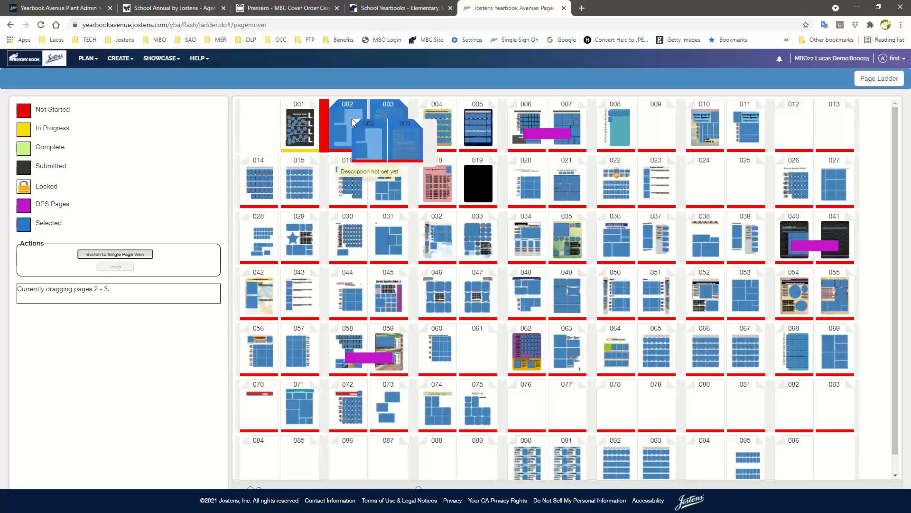
mouse_move(351, 118)
left_mouse_down()
mouse_move(483, 144)
mouse_move(585, 147)
mouse_move(676, 114)
mouse_move(660, 140)
mouse_move(496, 221)
mouse_move(509, 119)
mouse_move(683, 124)
mouse_move(357, 152)
mouse_move(662, 138)
mouse_move(684, 117)
mouse_move(622, 114)
mouse_move(664, 117)
mouse_move(682, 107)
left_mouse_up()
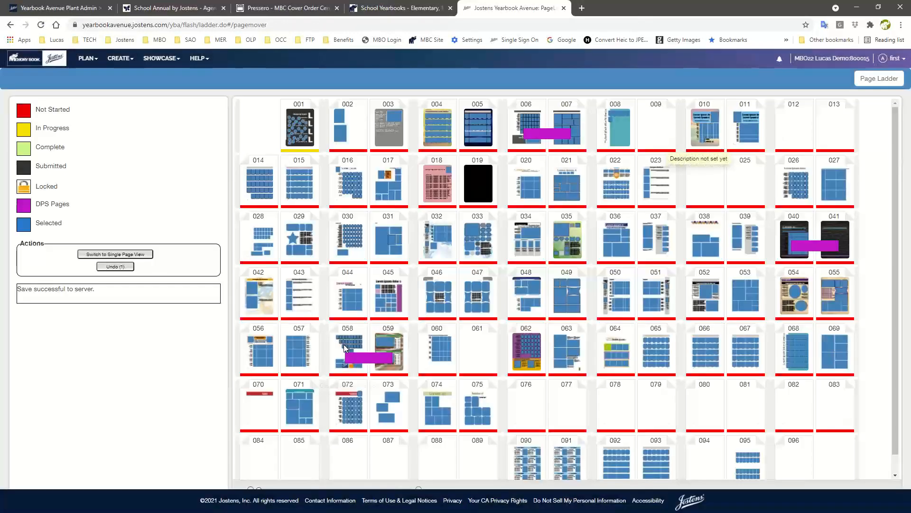
left_click(345, 343)
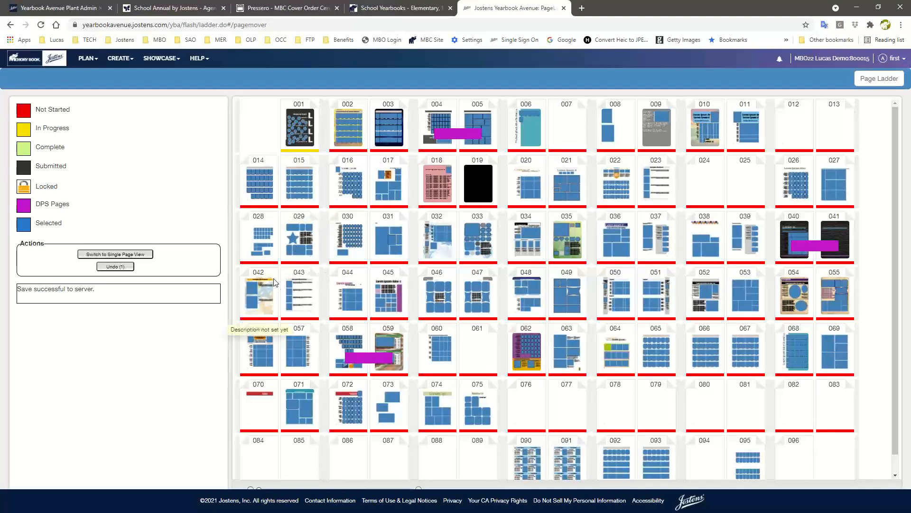
Switch to single-page view and move page 007 after page 008, confirming the move
left_click(89, 258)
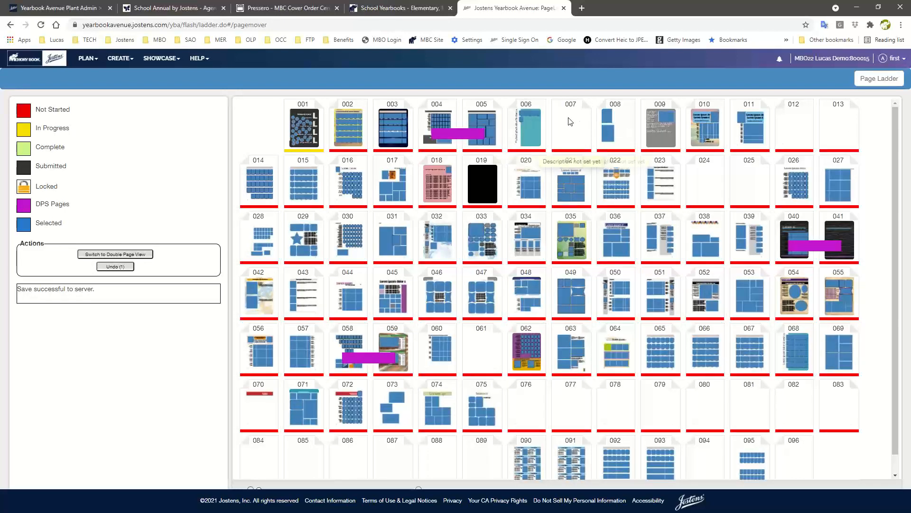
left_click_drag(564, 125, 637, 104)
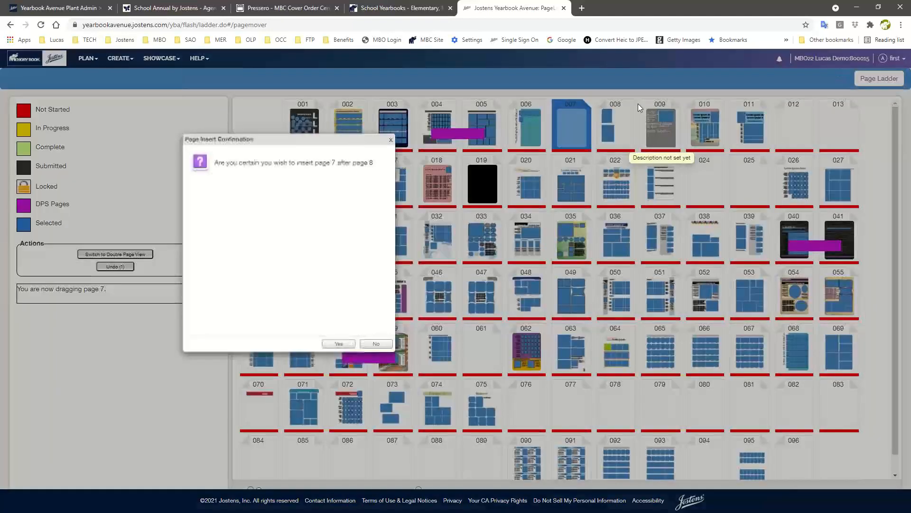
left_click(340, 343)
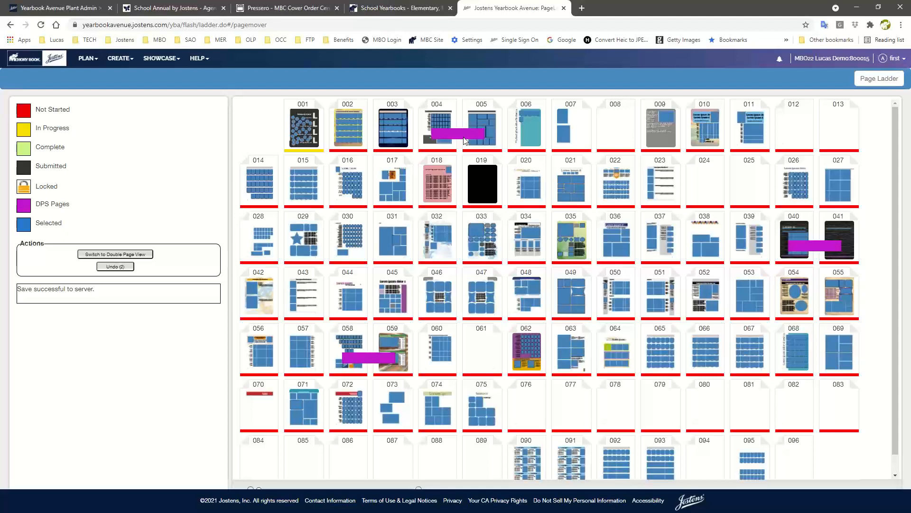
Toggle between spread and single-page views, then drag blank page 008 before page 3
left_click(132, 255)
left_click(132, 256)
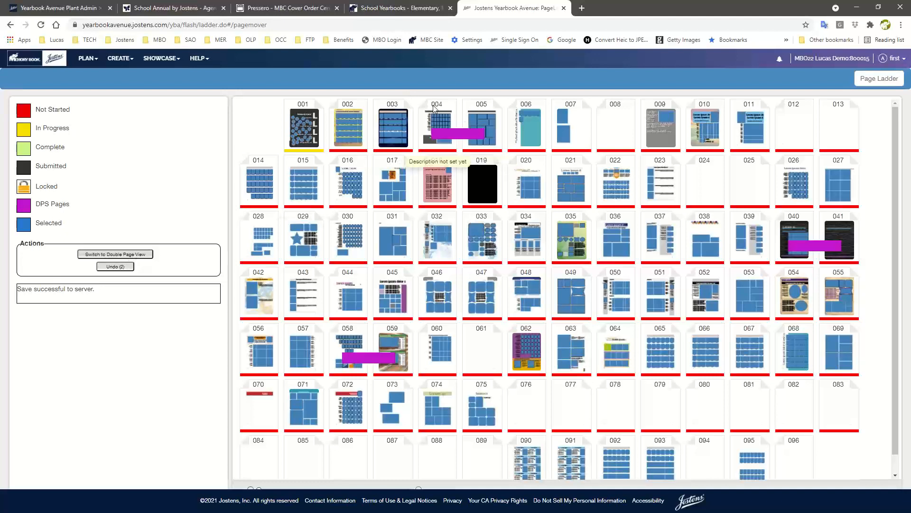
left_click_drag(615, 122, 475, 128)
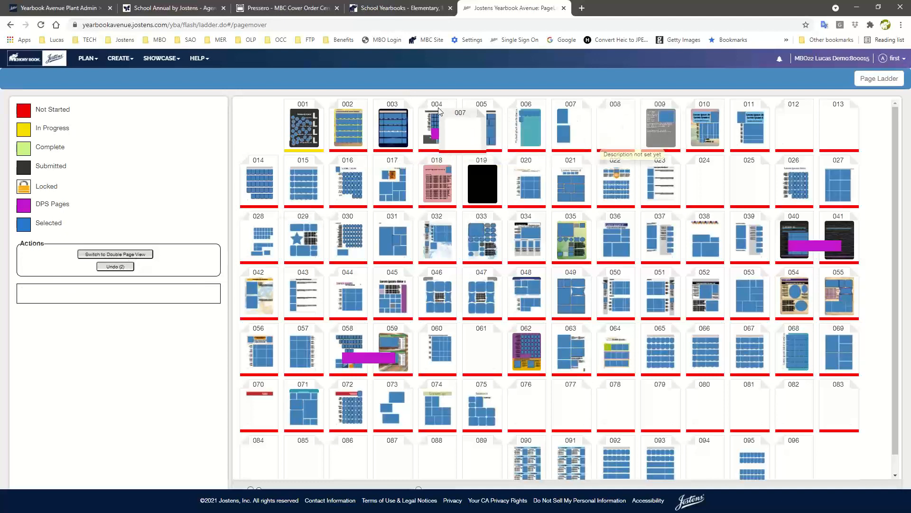
left_click(121, 257)
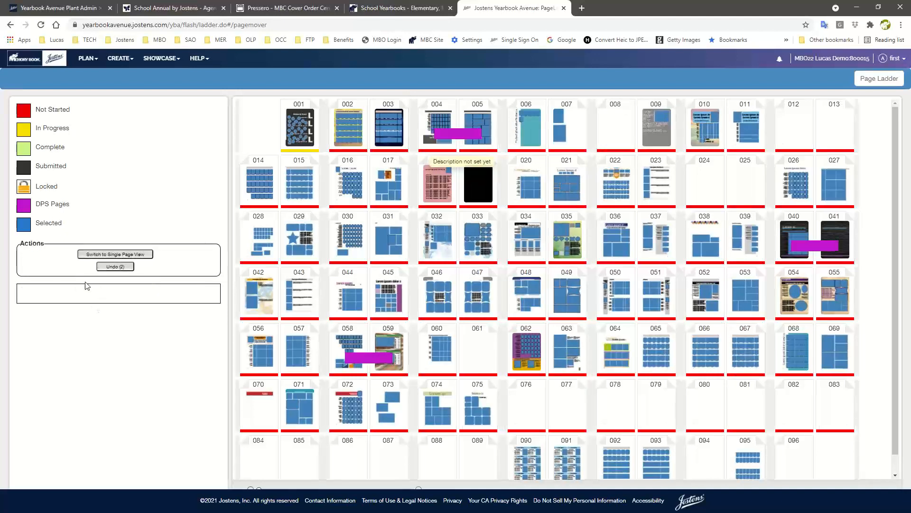
left_click_drag(475, 124, 754, 124)
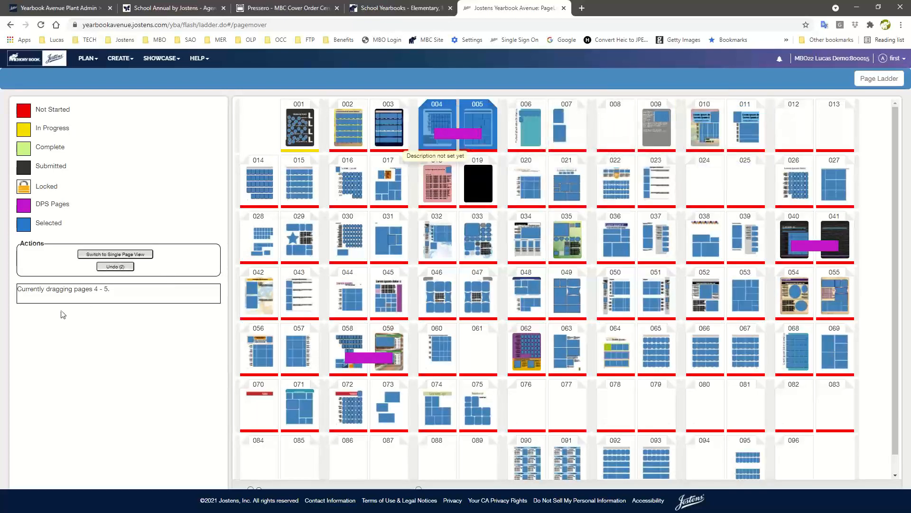
left_click(115, 255)
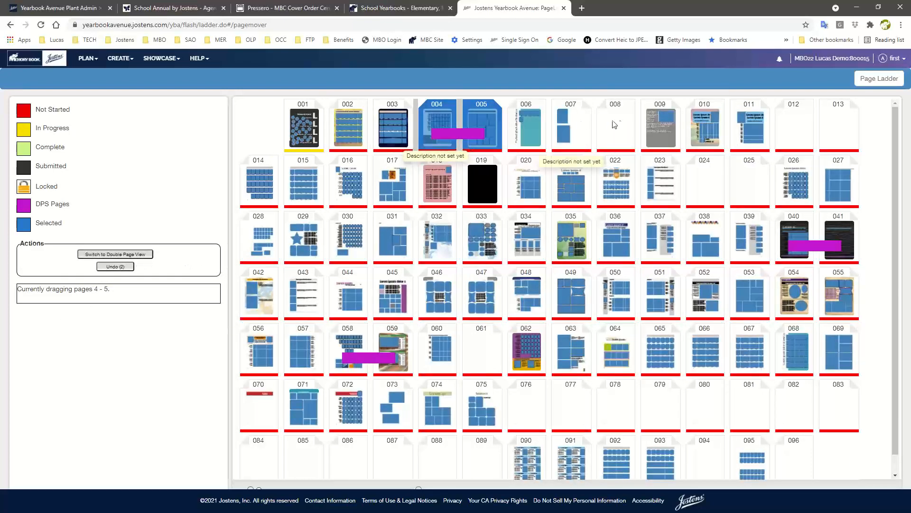
mouse_move(612, 118)
left_mouse_down()
mouse_move(413, 108)
mouse_move(520, 132)
mouse_move(628, 119)
mouse_move(542, 113)
mouse_move(421, 135)
mouse_move(403, 119)
left_mouse_up()
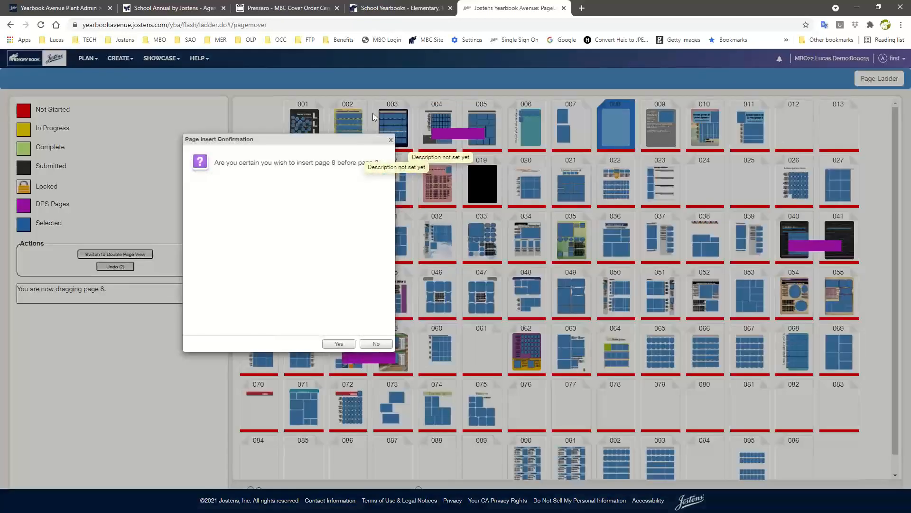
Confirm inserting page 8 before page 3
left_click(346, 345)
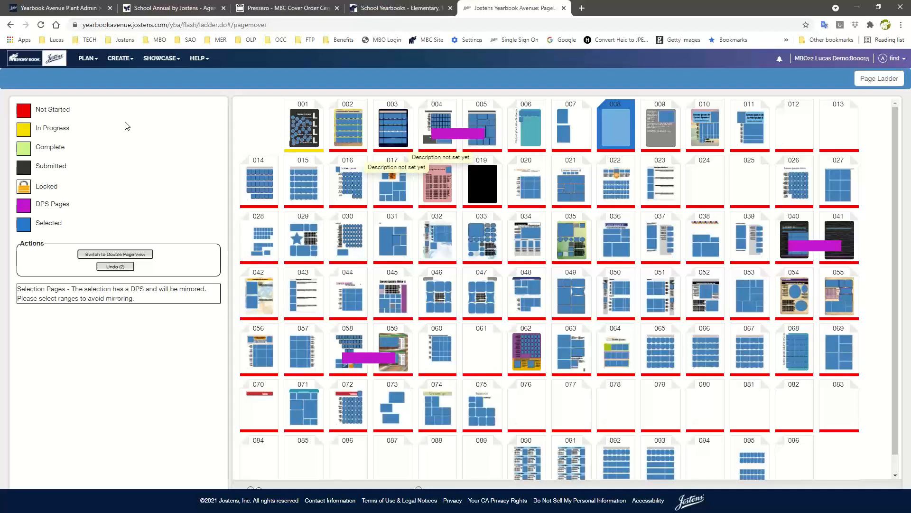
Choose PLAN > Staff to view the adviser and staff member list
left_click(85, 59)
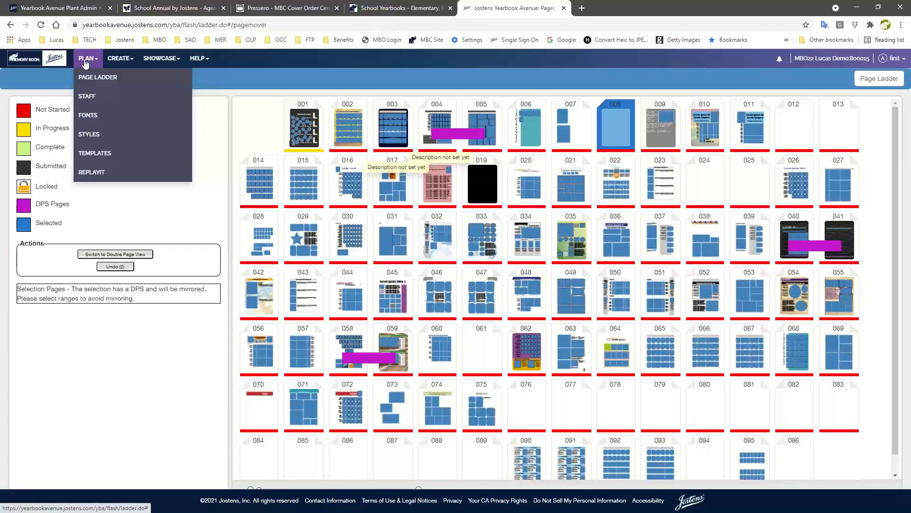
left_click(90, 98)
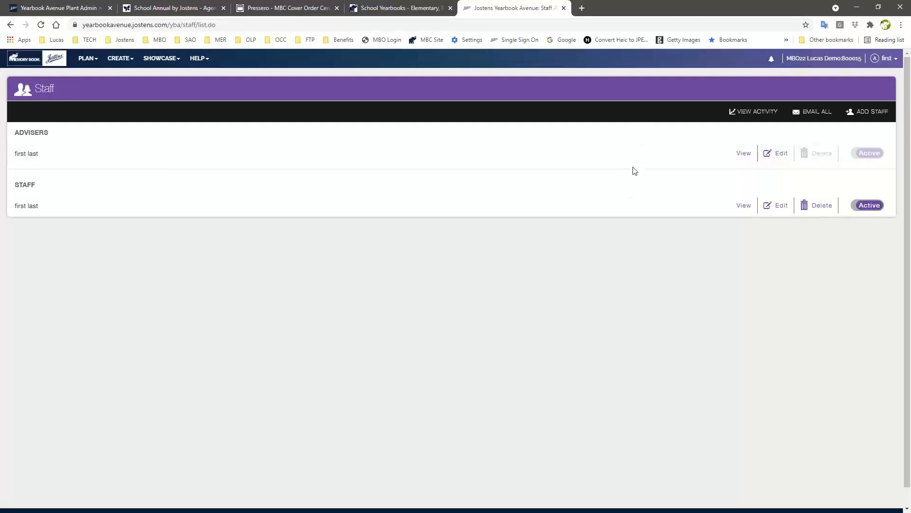
left_click(779, 154)
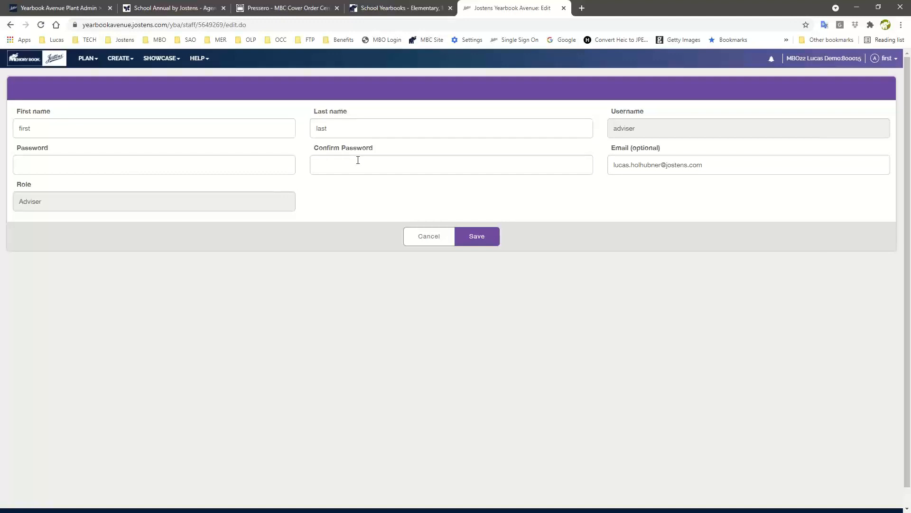
left_click(432, 239)
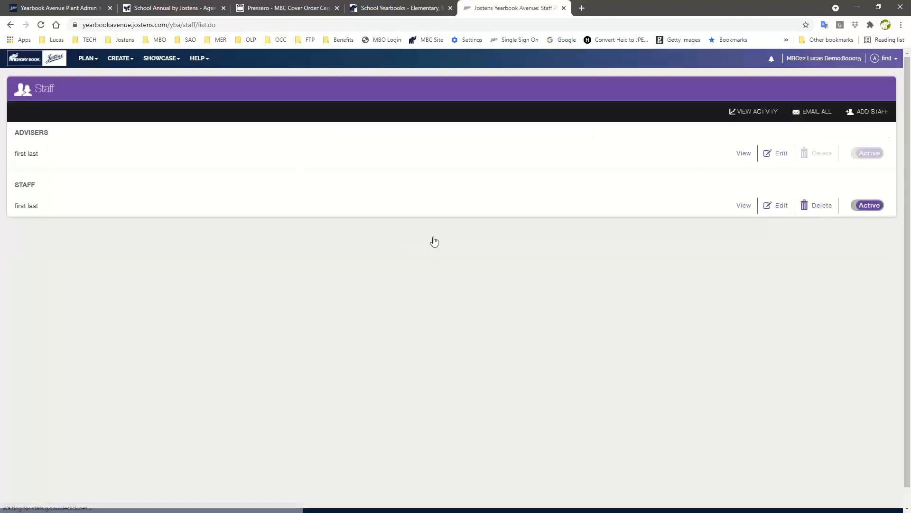
Start a new staff account with the member's first name, last name/username and a confirmed password
left_click(864, 115)
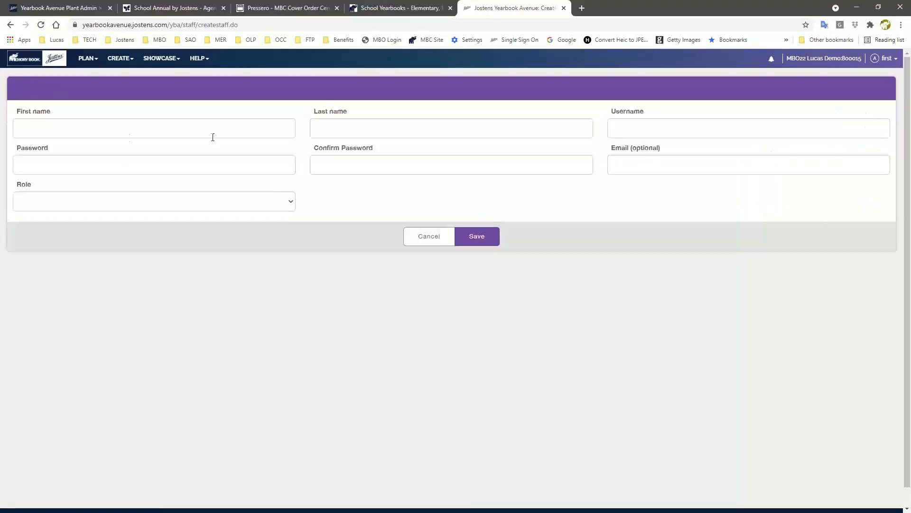
left_click(76, 125)
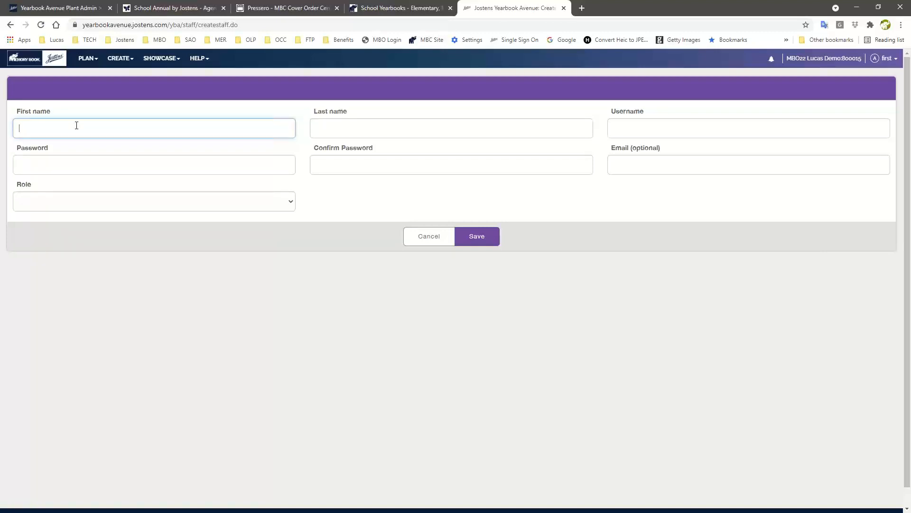
type("Billy")
key("Tab")
type("Doe")
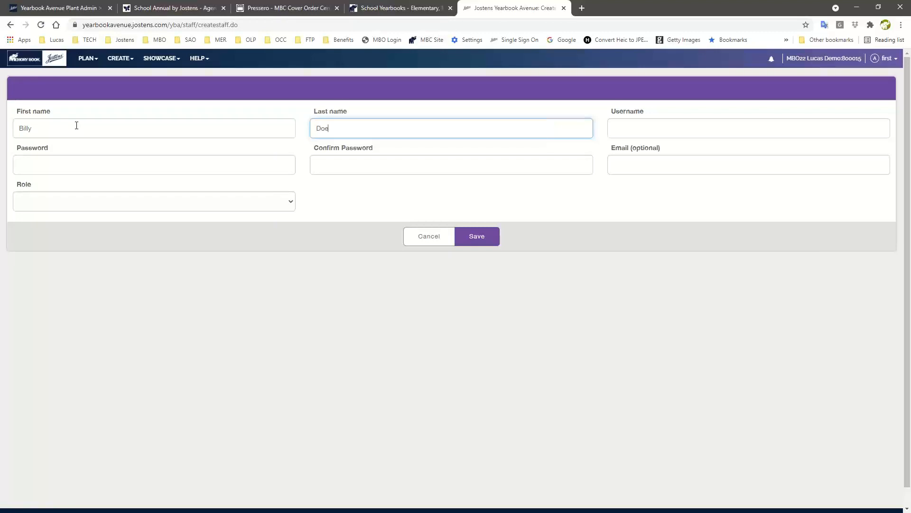
type("bdoe")
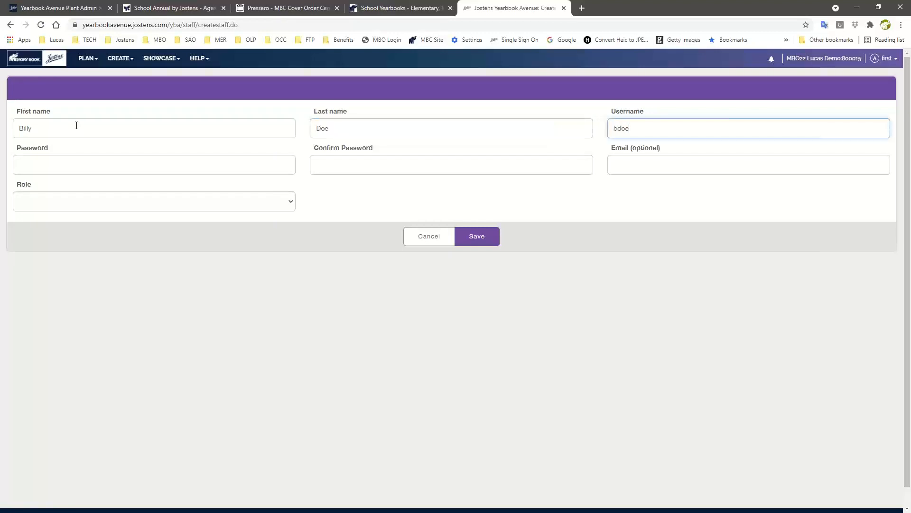
left_click(131, 164)
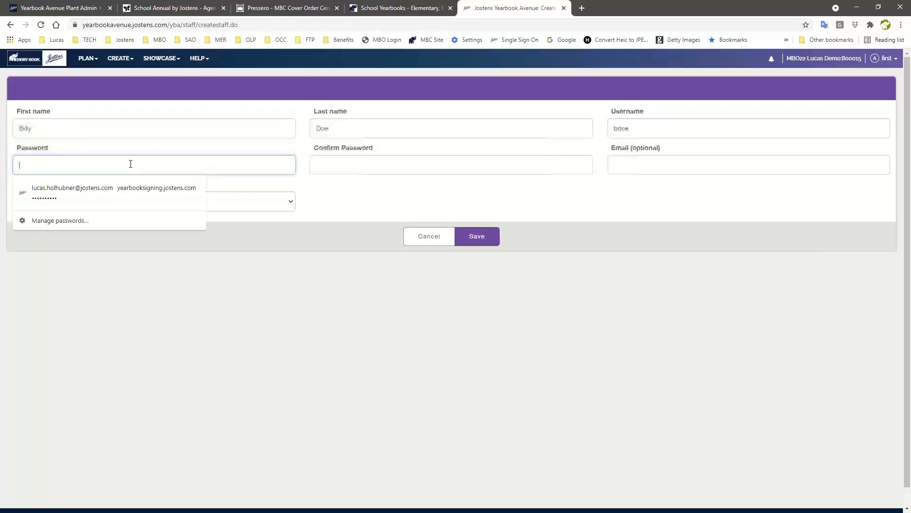
type("****")
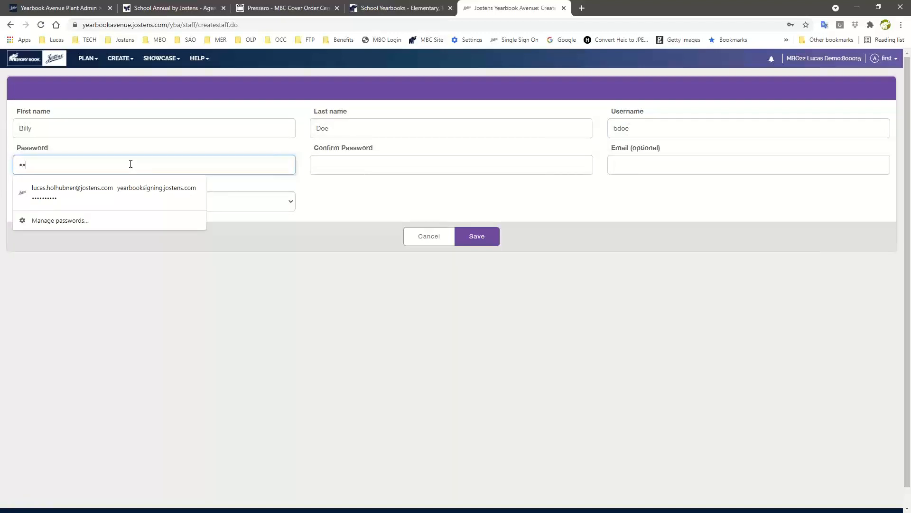
type("***")
key("Tab")
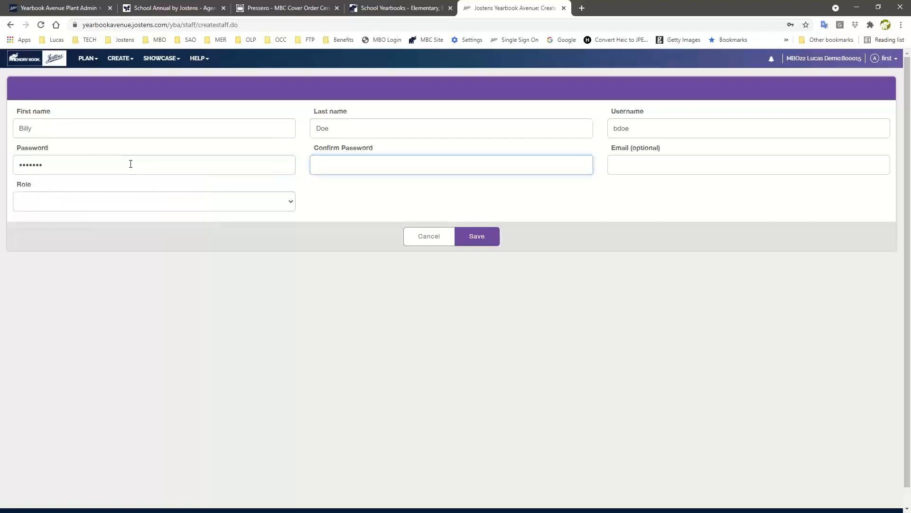
type("*******")
left_click(652, 166)
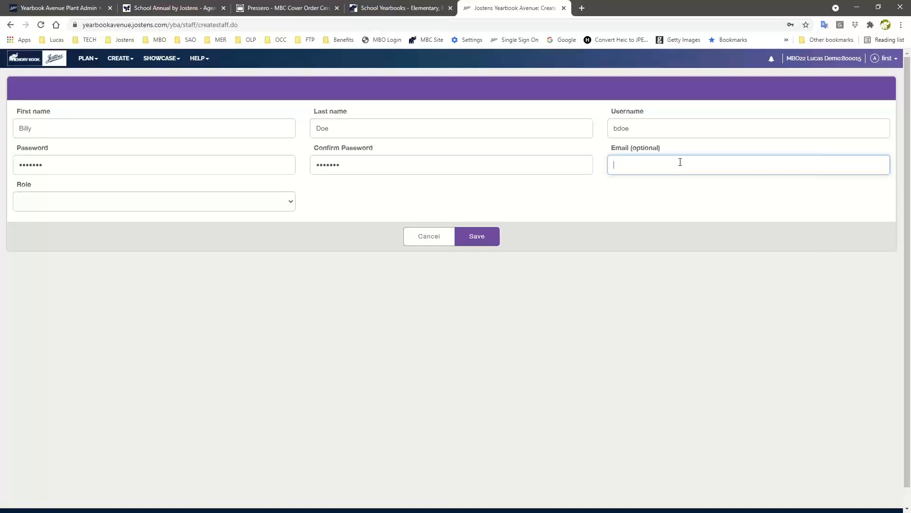
Set the new account's Role to Staff and save the new login
left_click(264, 207)
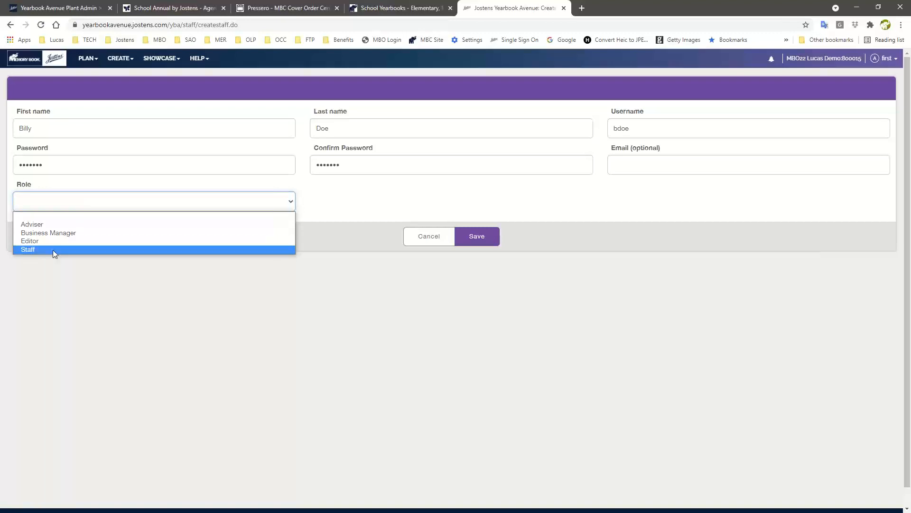
left_click(52, 250)
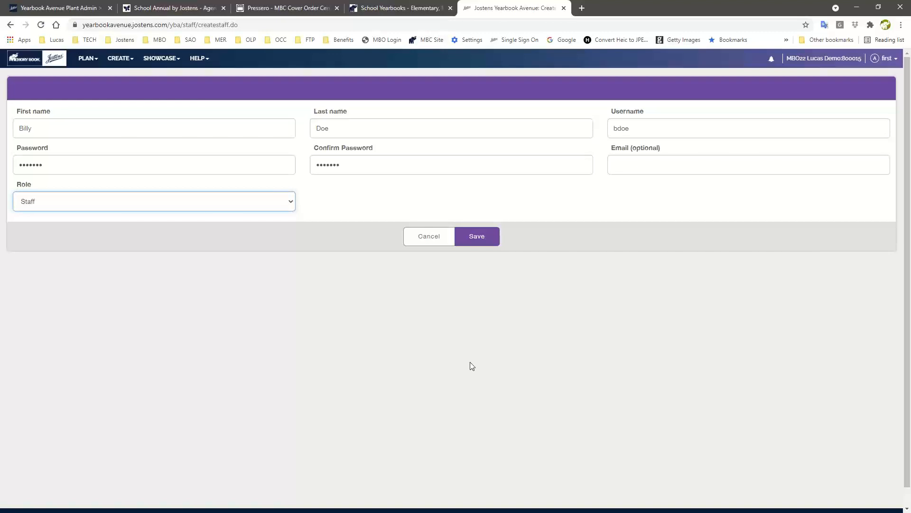
left_click(468, 242)
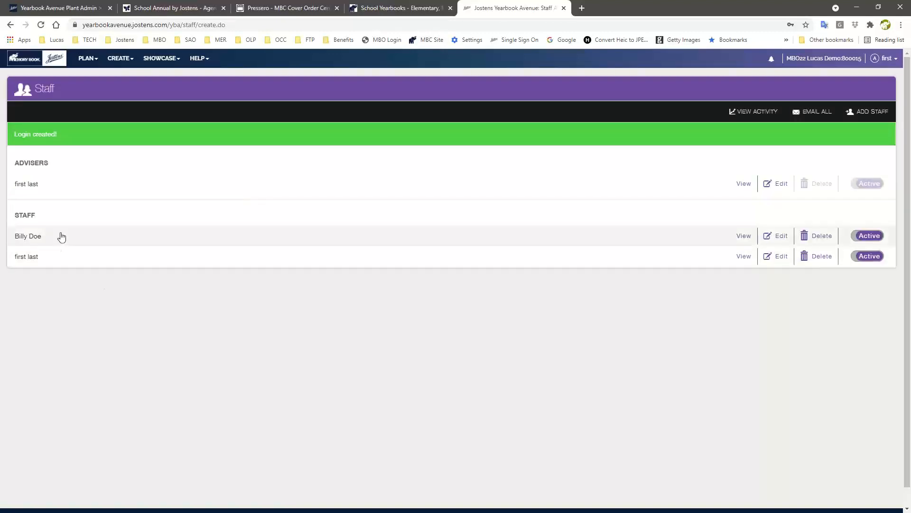
In the Page Ladder, set page 001's Staff to the new member and Save All
left_click(84, 59)
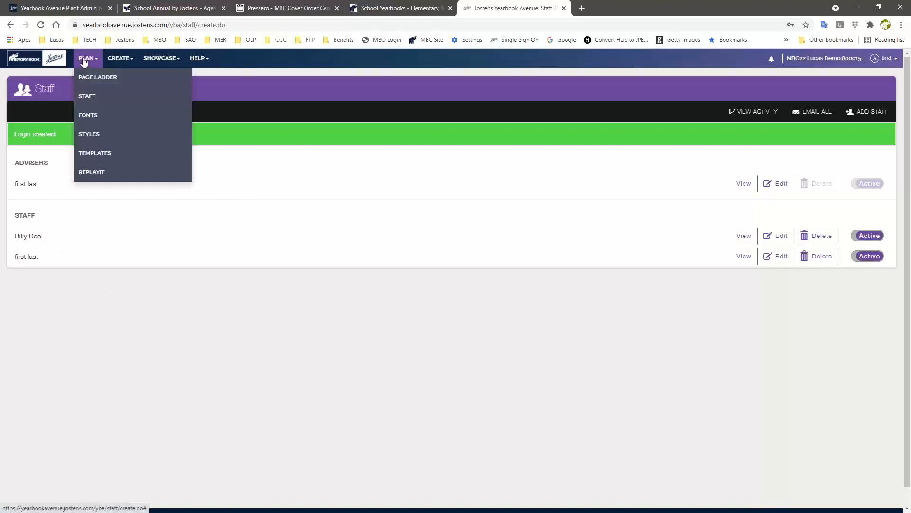
left_click(91, 77)
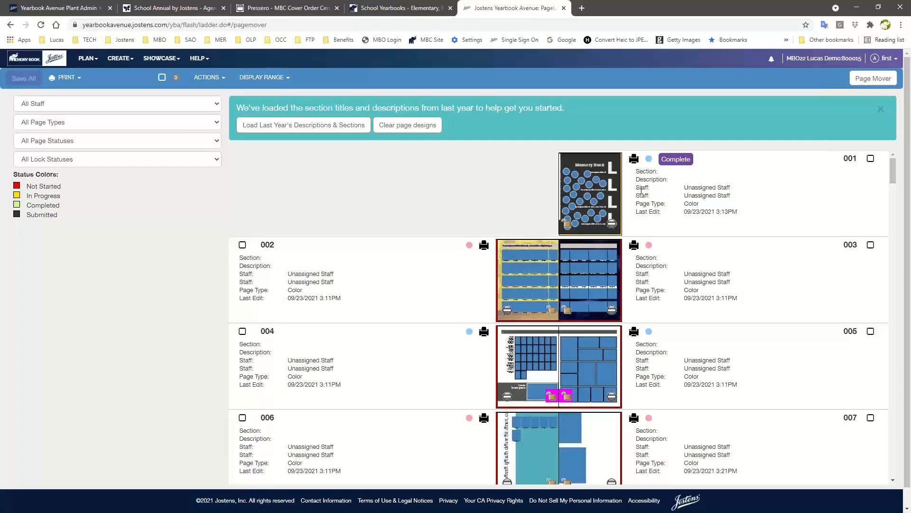
left_click(712, 189)
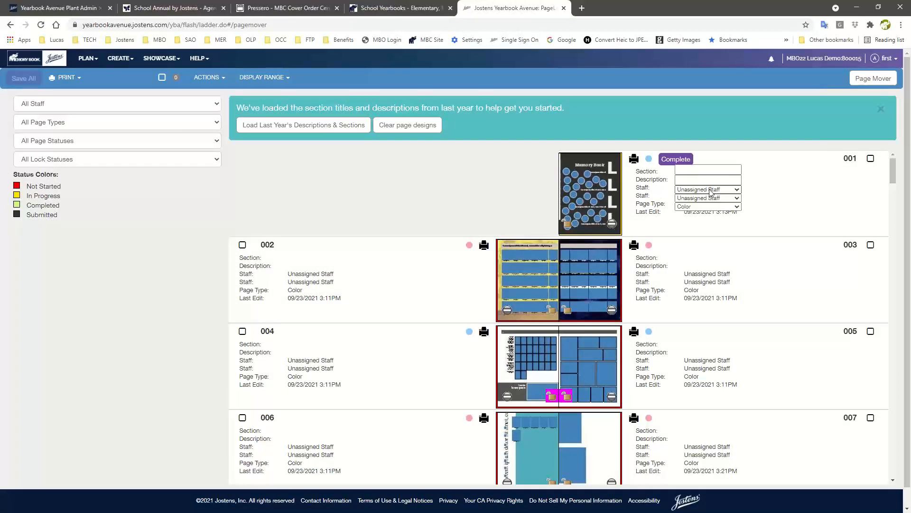
left_click(711, 190)
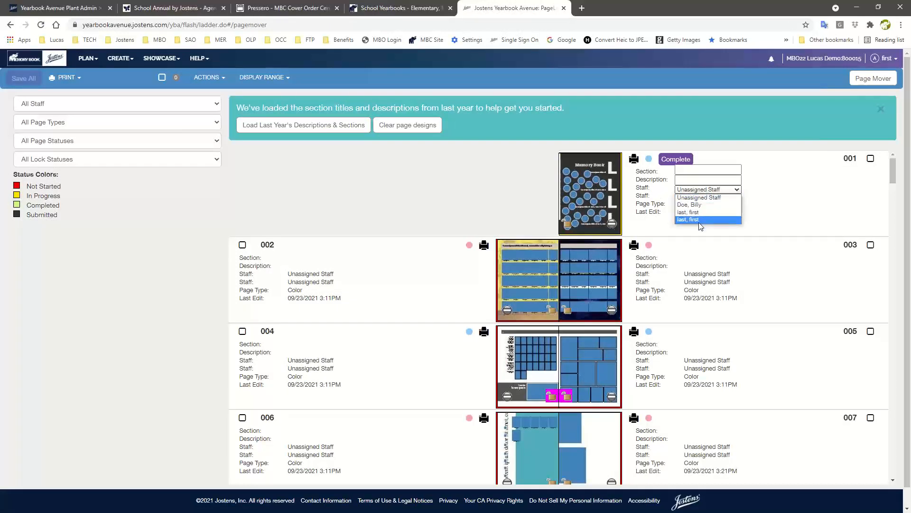
left_click(696, 205)
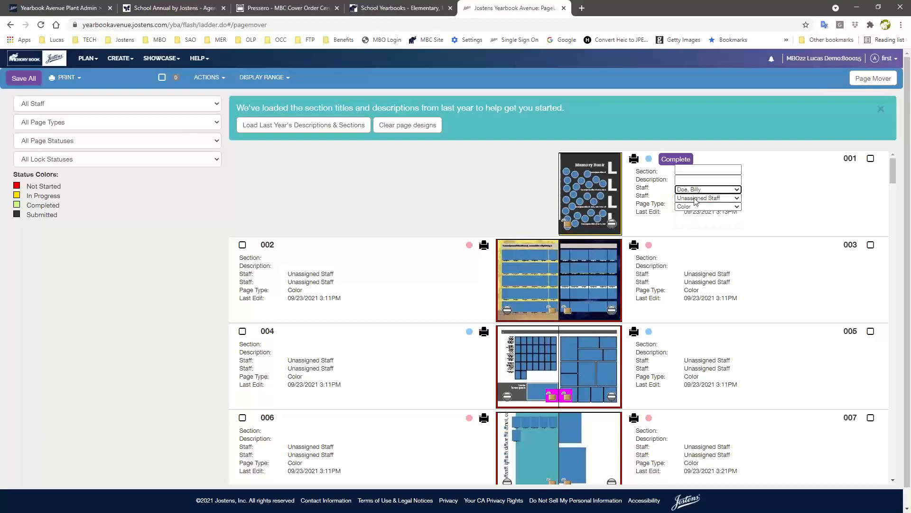
left_click(779, 198)
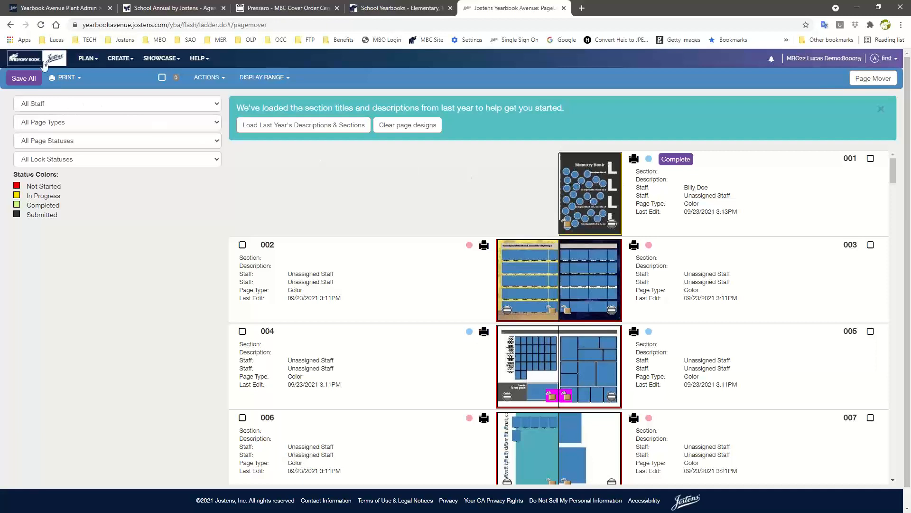
left_click(26, 80)
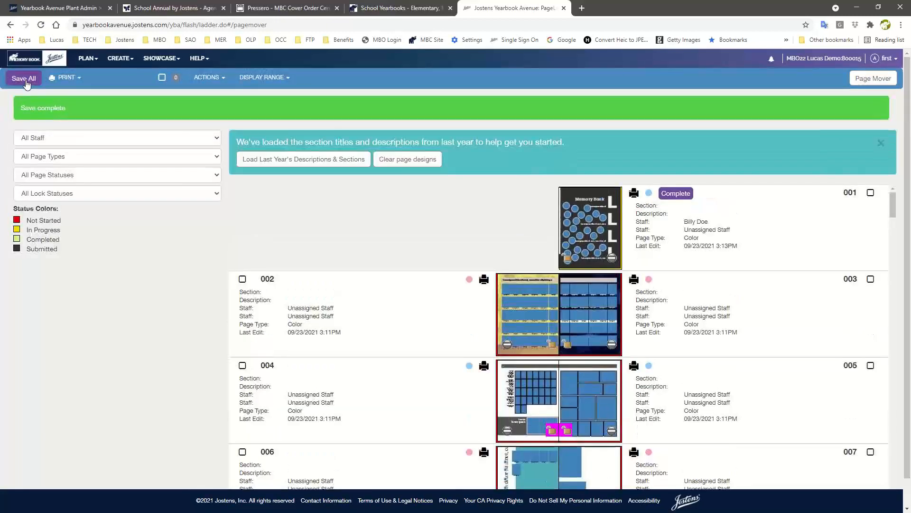
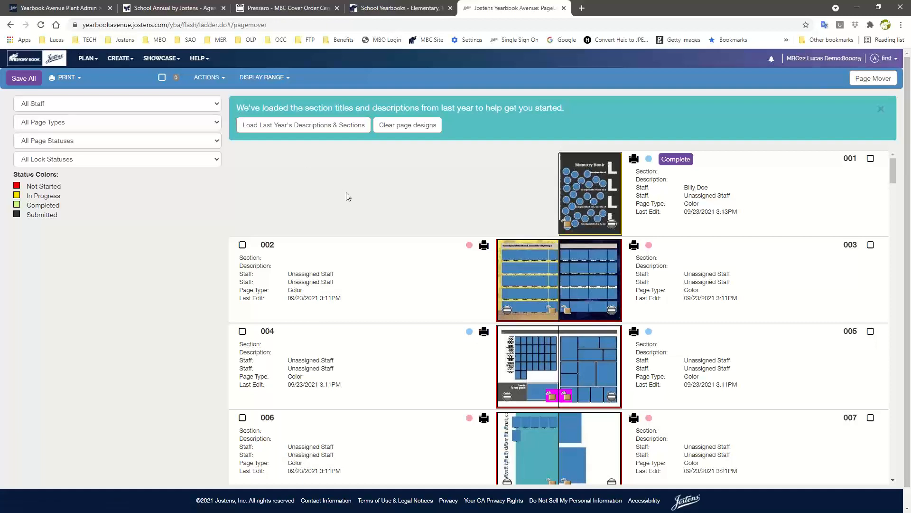
Go to PLAN > REPLAYIT to reach the ReplayIt photo submission settings
left_click(91, 61)
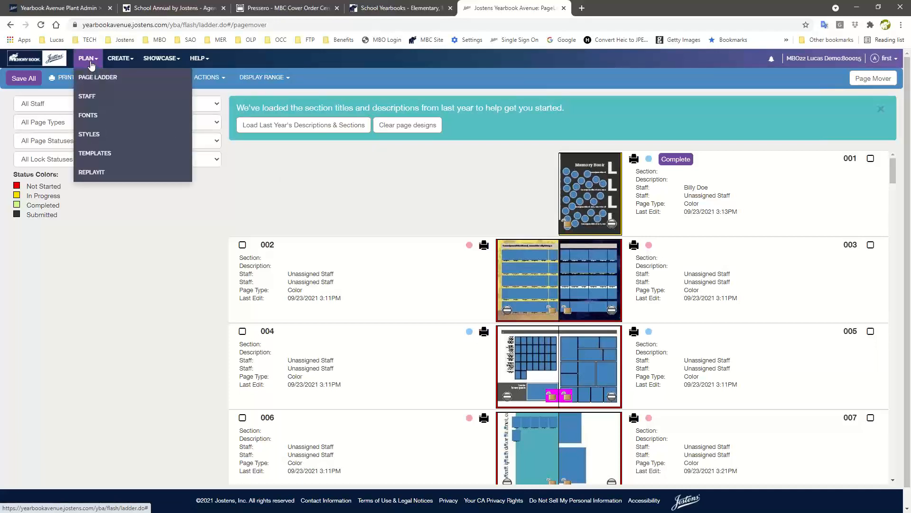
left_click(104, 176)
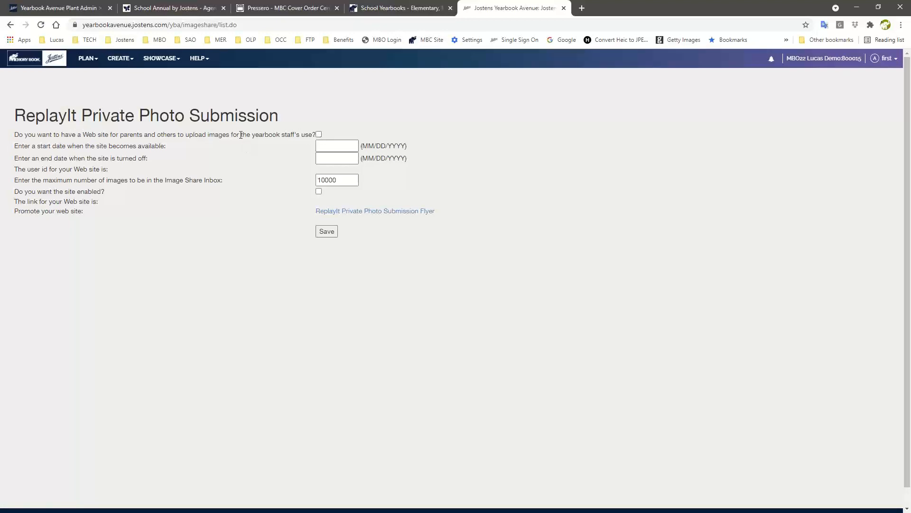
Turn on the parent photo upload website and enter start date 09/23/2021
left_click(318, 135)
left_click(346, 148)
type("09/23/2021")
left_click(334, 157)
Fill in 05/01/2022 as the submission site's end date
type("05")
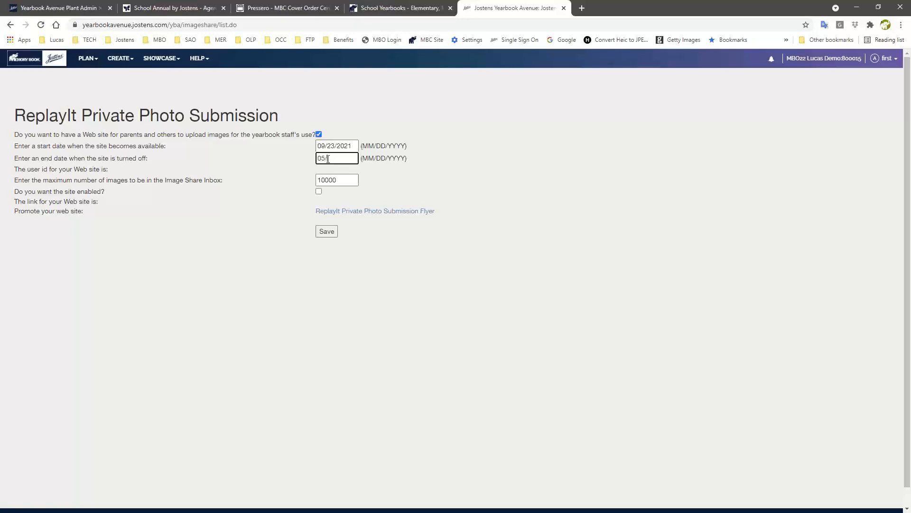
type("/01/")
type("2022")
Check 'Do you want the site enabled?', keep the 10000-image maximum, and save the settings
left_click(319, 192)
left_click(323, 179)
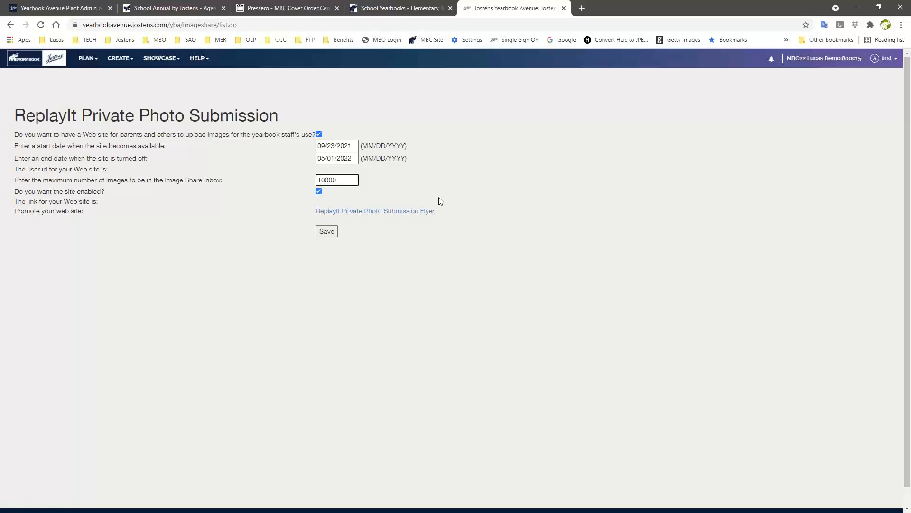
left_click(352, 199)
left_click(326, 180)
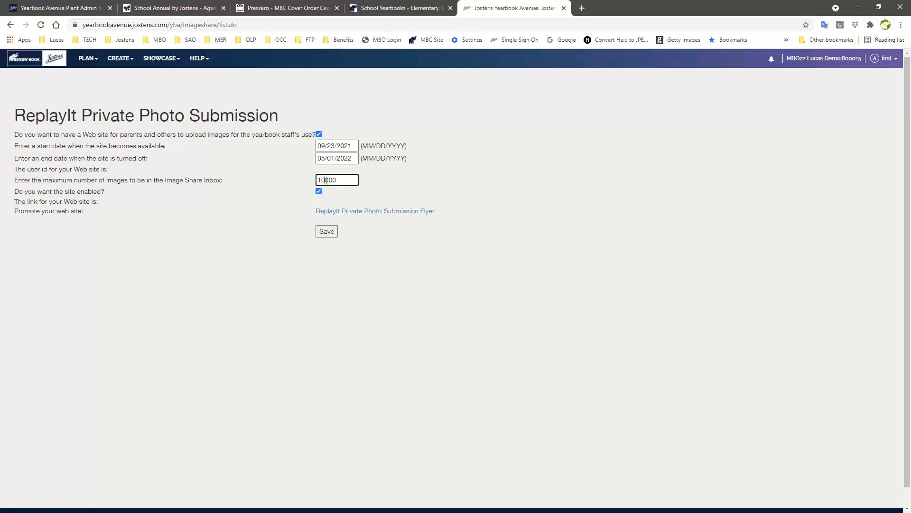
left_click(341, 202)
left_click(327, 231)
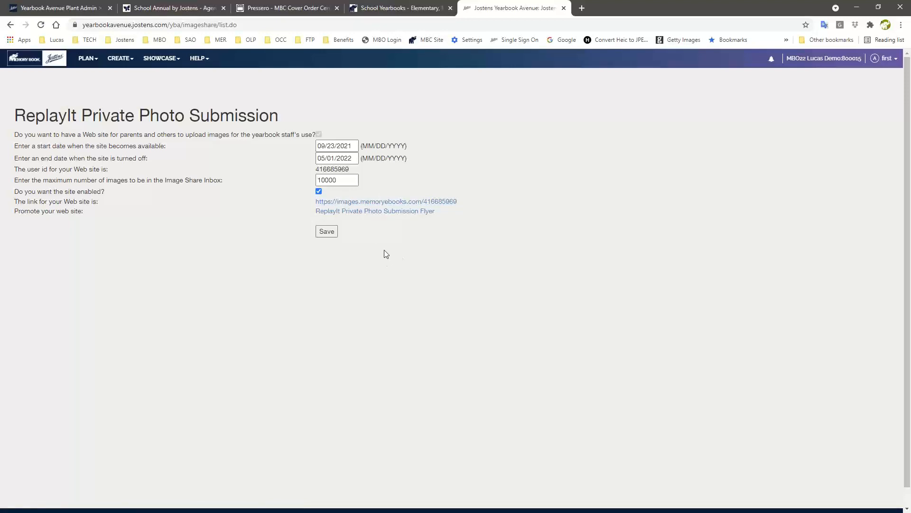
Open the Image Library and dismiss its Welcome message to see the empty ReplayIt inbox
left_click(114, 59)
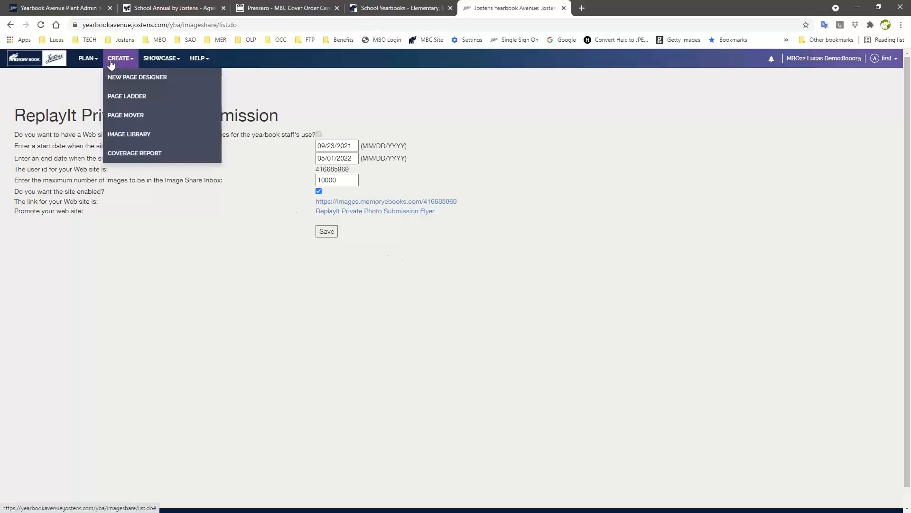
left_click(133, 135)
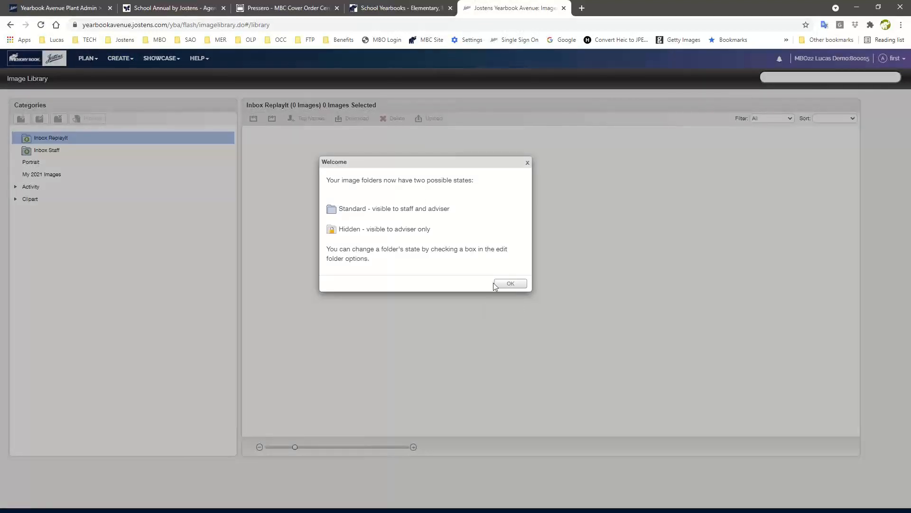
left_click(516, 285)
Return to the ReplayIt settings and follow the photo submission site link
left_click(90, 59)
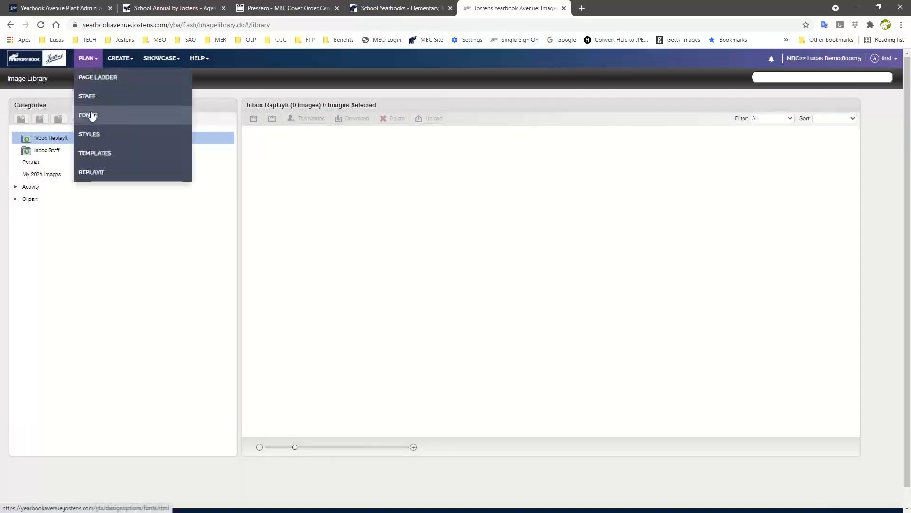
left_click(98, 172)
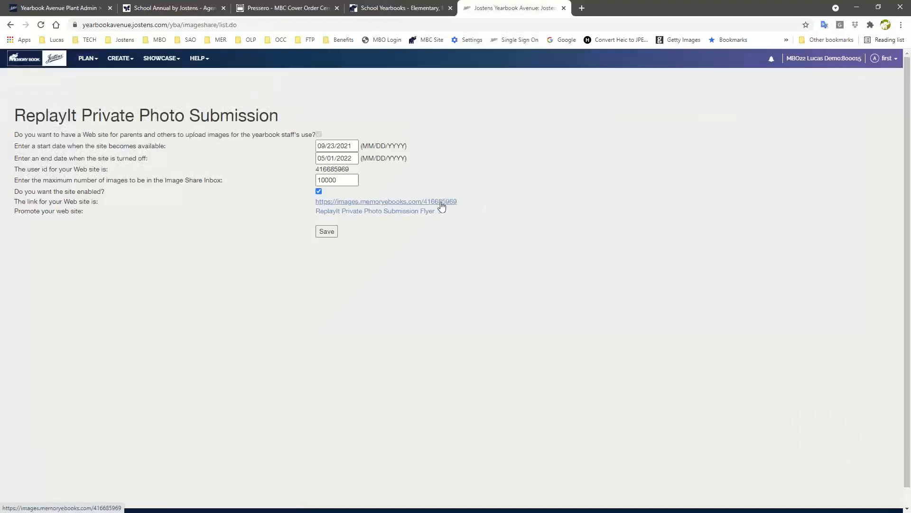
left_click(442, 204)
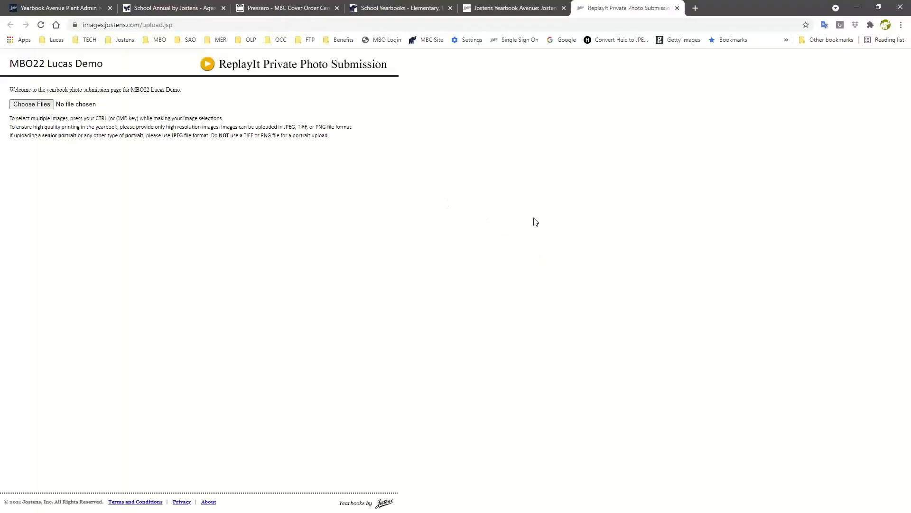
Choose 2021-01-11_14-43-06.png from the Pictures folder as the photo to upload
left_click(41, 105)
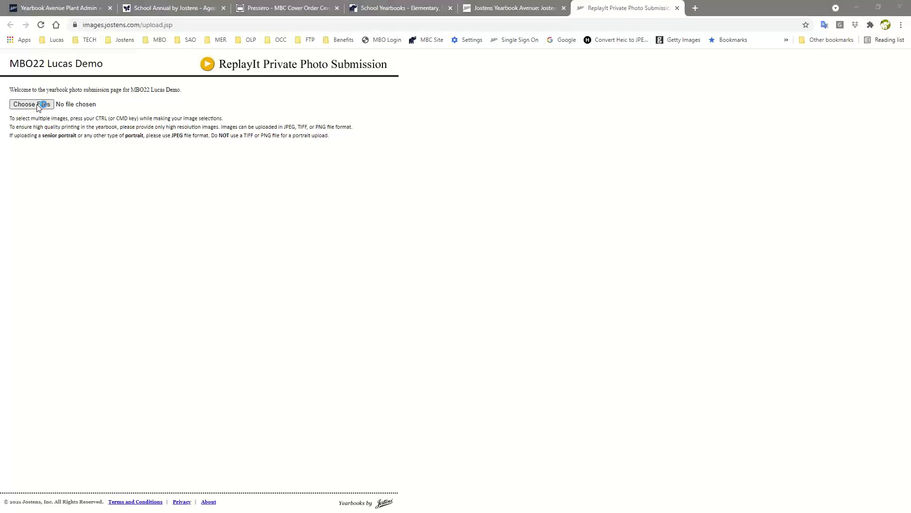
left_click(112, 145)
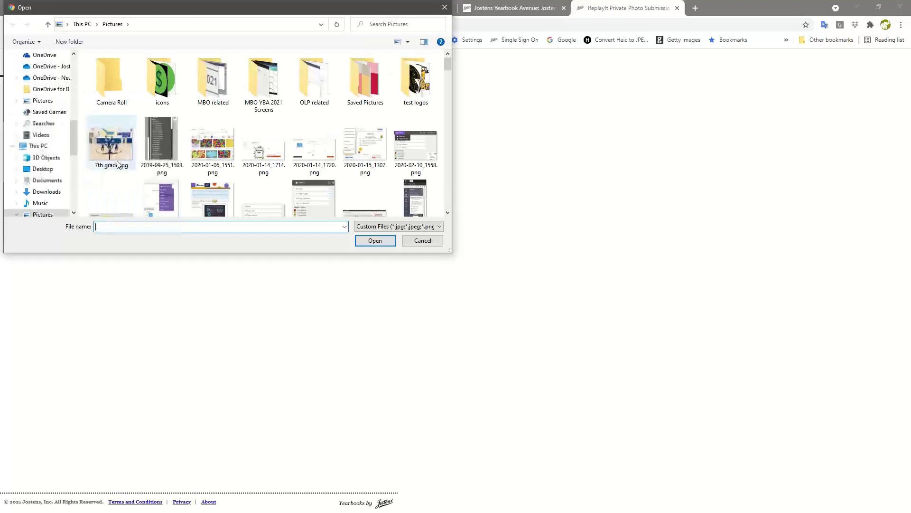
left_click(255, 153)
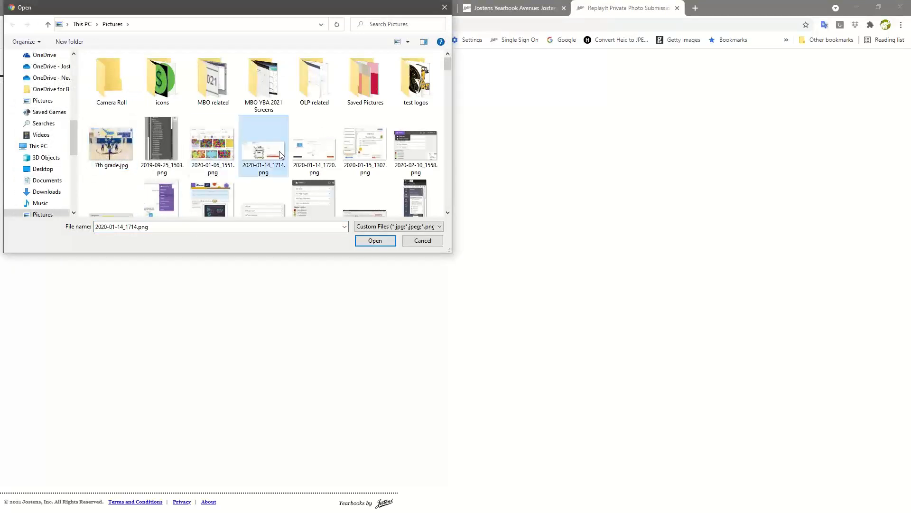
scroll(256, 164, "down", 3)
scroll(257, 172, "down", 10)
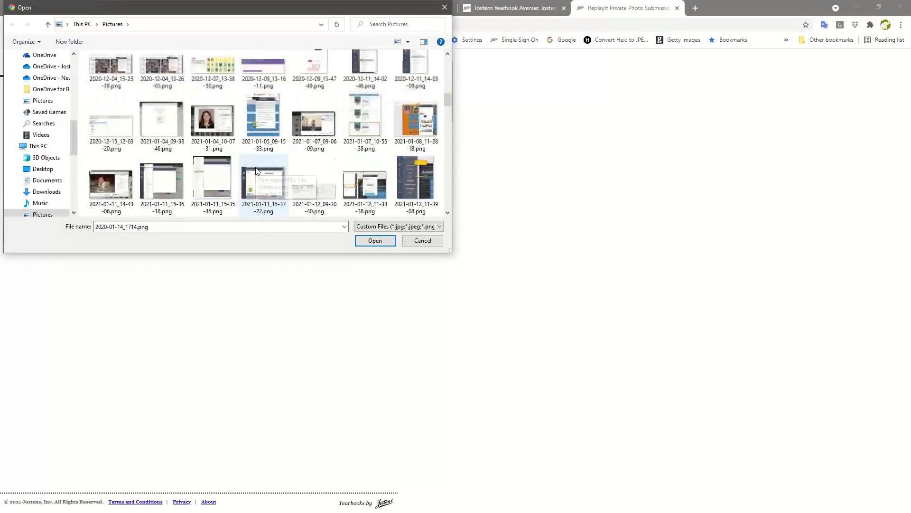
left_click(124, 129)
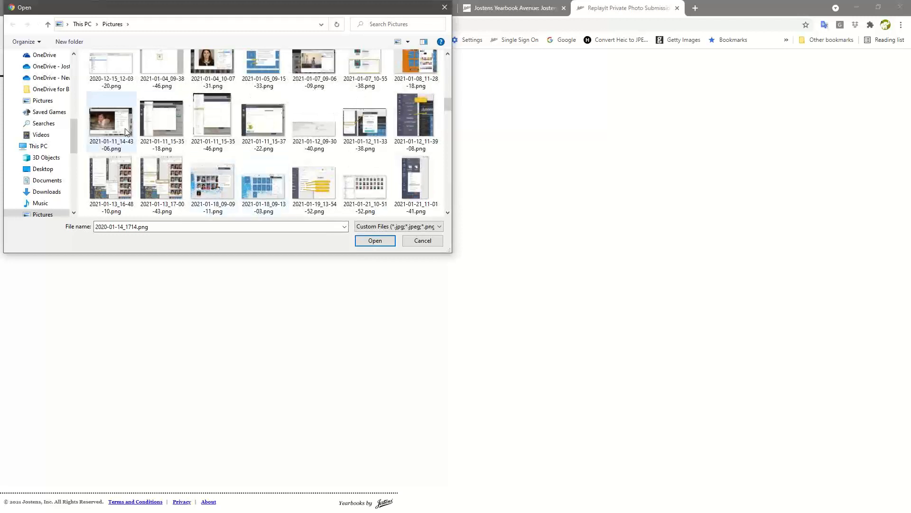
left_click(375, 240)
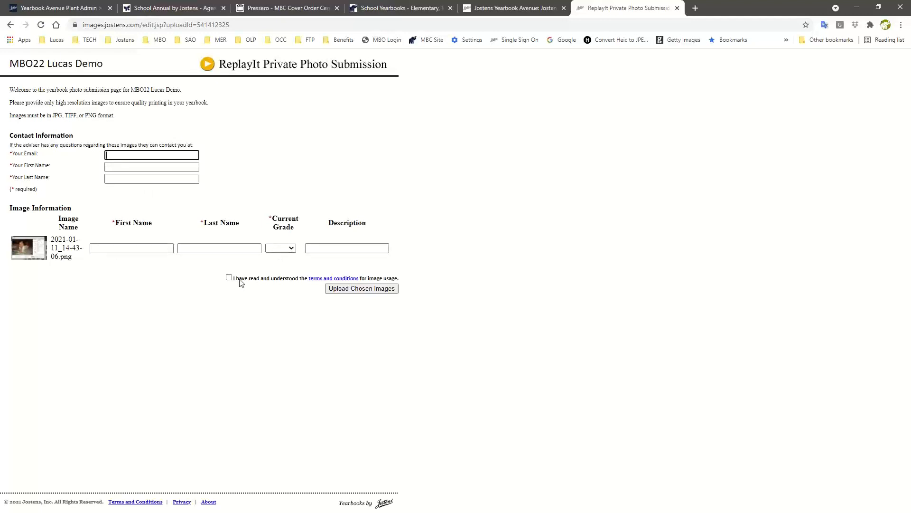
Recheck the Image Library in Yearbook Avenue, then close the ReplayIt submission tab
left_click(546, 11)
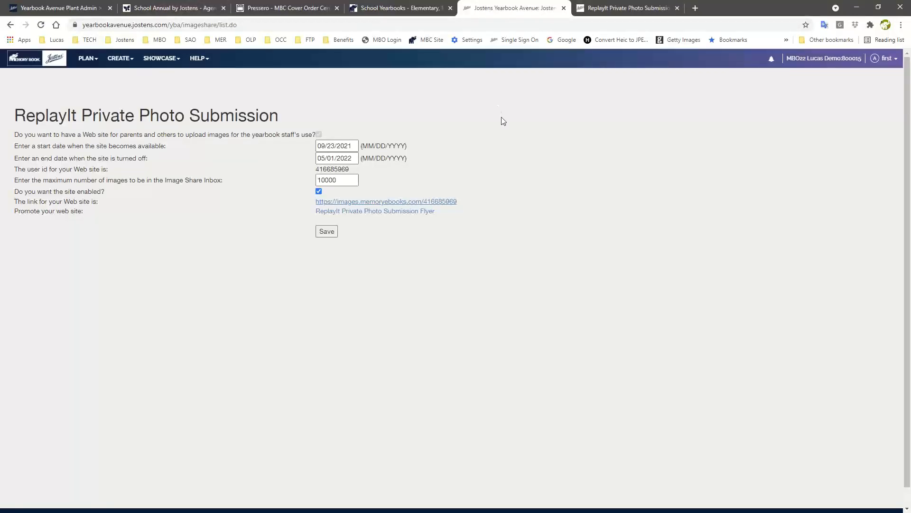
left_click(114, 60)
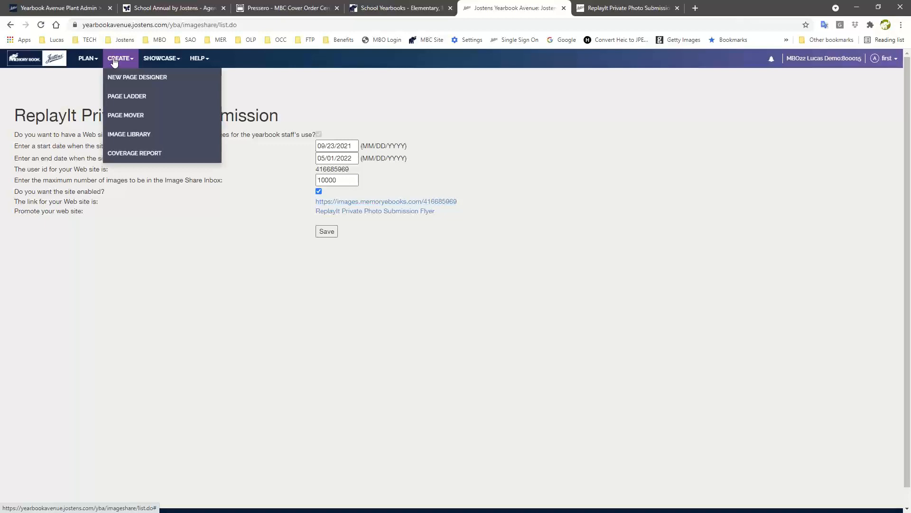
left_click(132, 134)
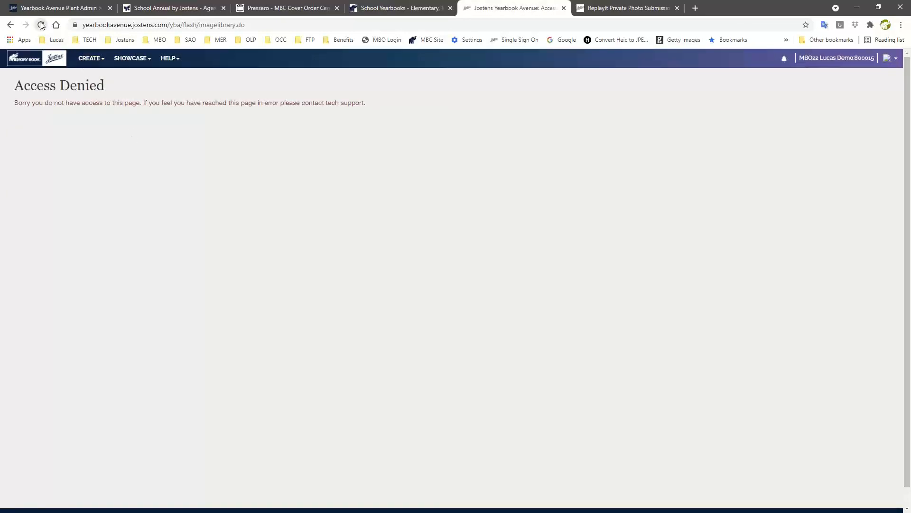
left_click(10, 26)
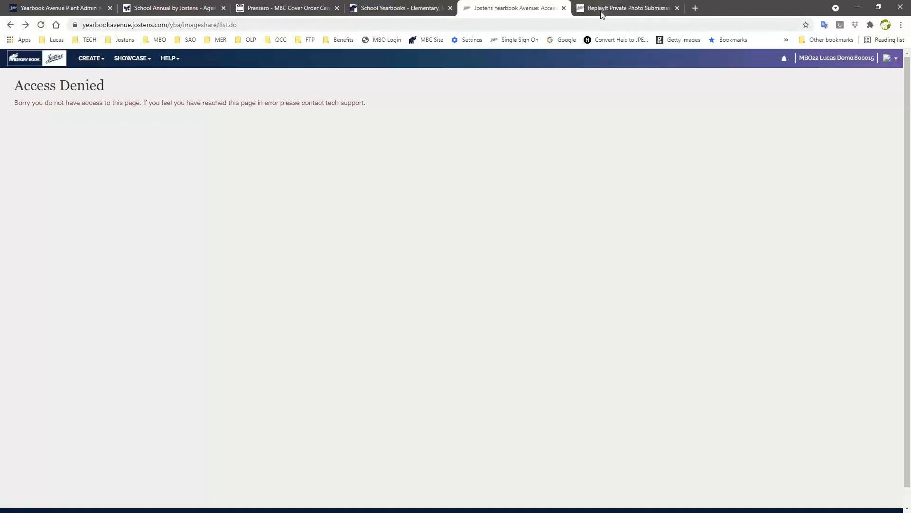
left_click(622, 12)
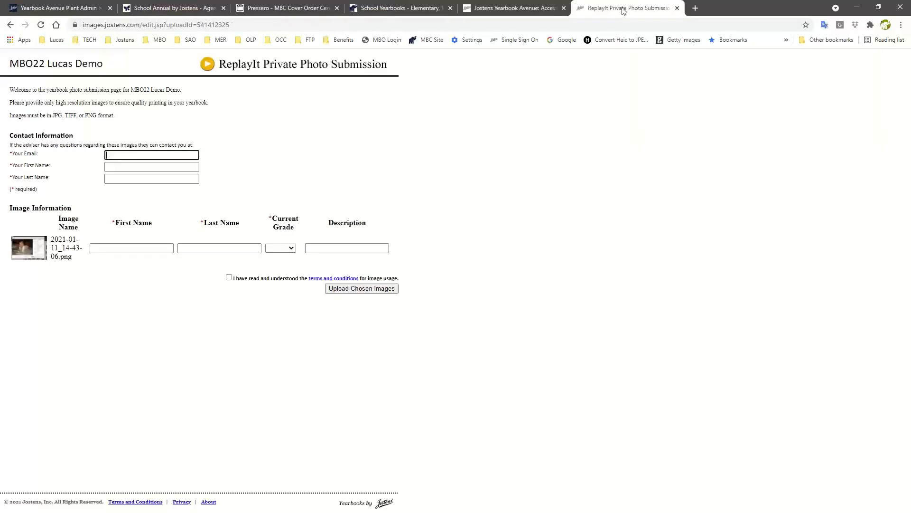
left_click(677, 8)
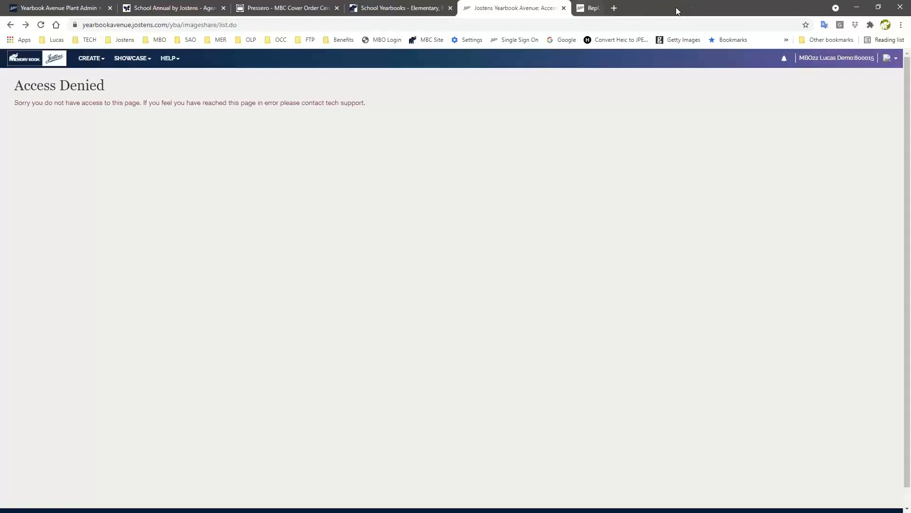
Step back through the browser history to the Memory Book Online login page
right_click(10, 25)
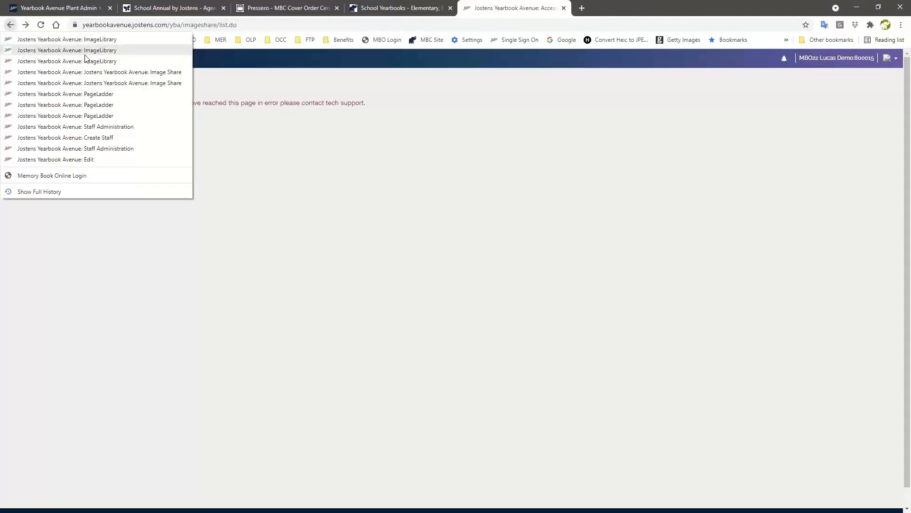
left_click(85, 94)
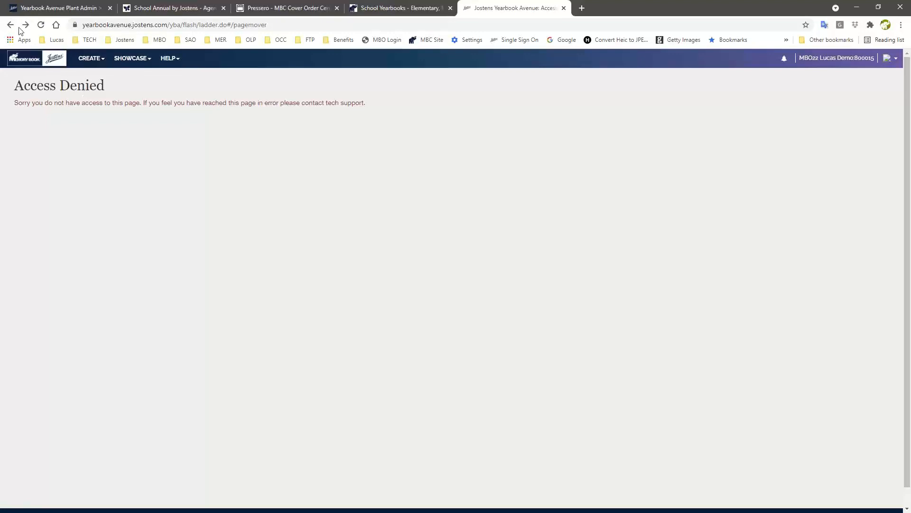
right_click(10, 25)
left_click(88, 116)
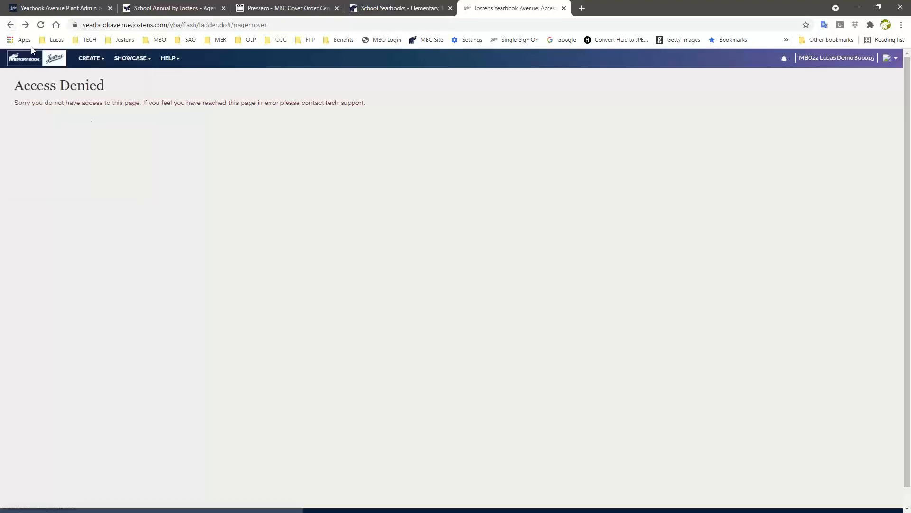
right_click(10, 25)
left_click(70, 160)
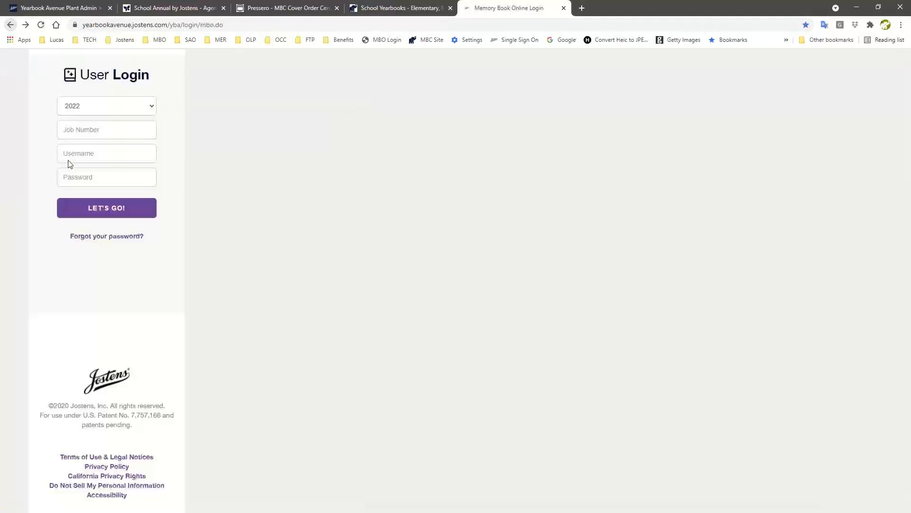
Log in with the job number, username 'adviser' and the account password
left_click(98, 127)
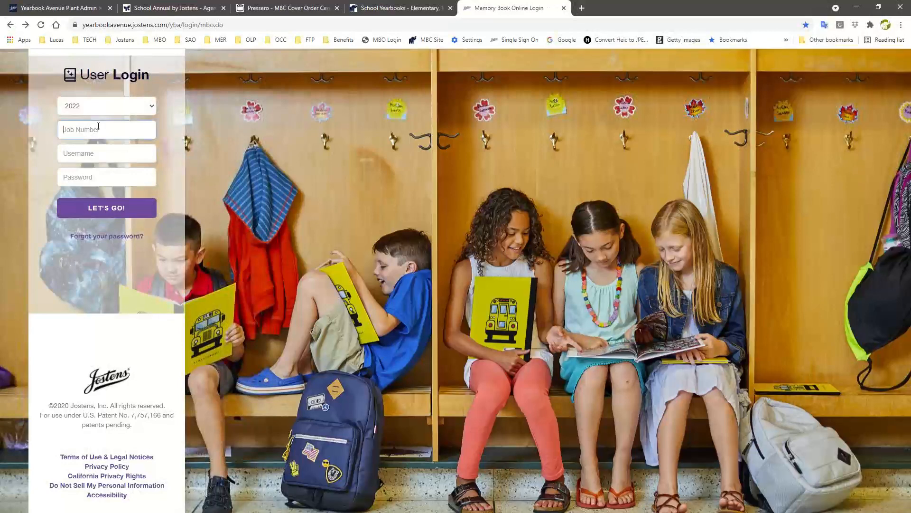
type("800015")
key("Tab")
type("adviser")
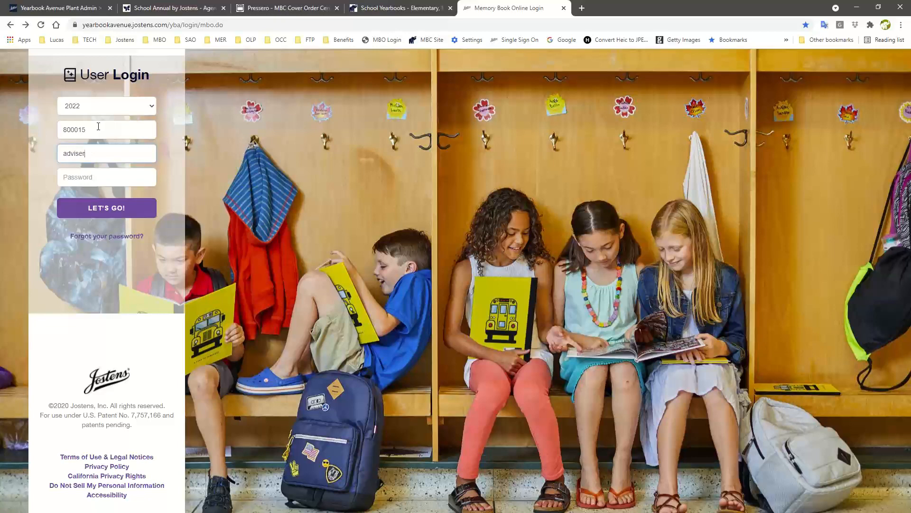
key("Tab")
type("•")
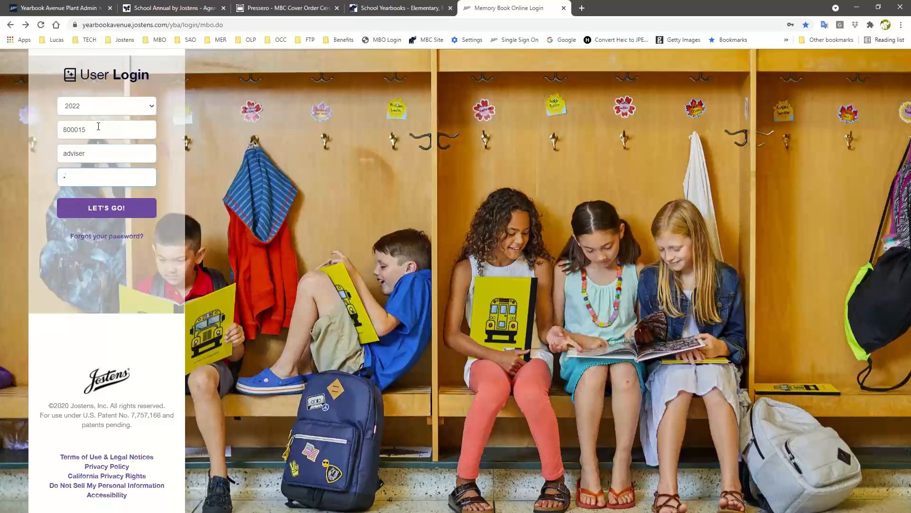
type("••••")
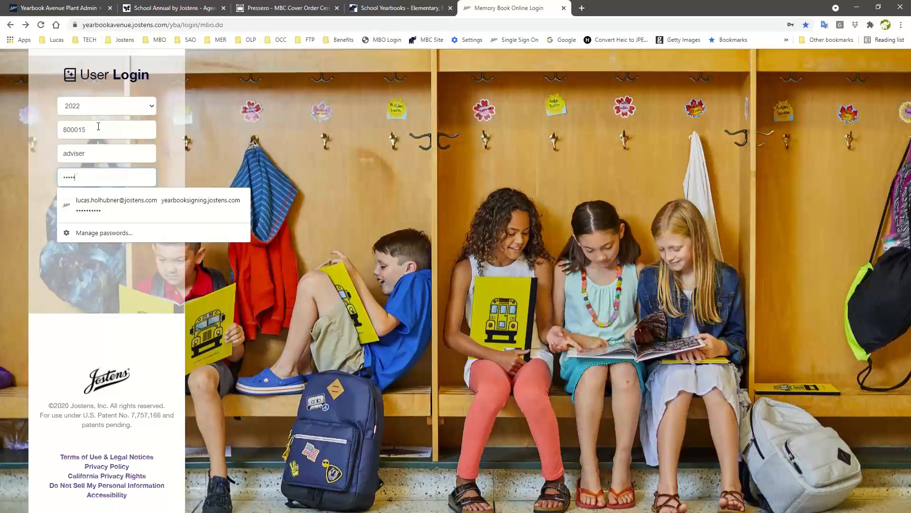
key("Return")
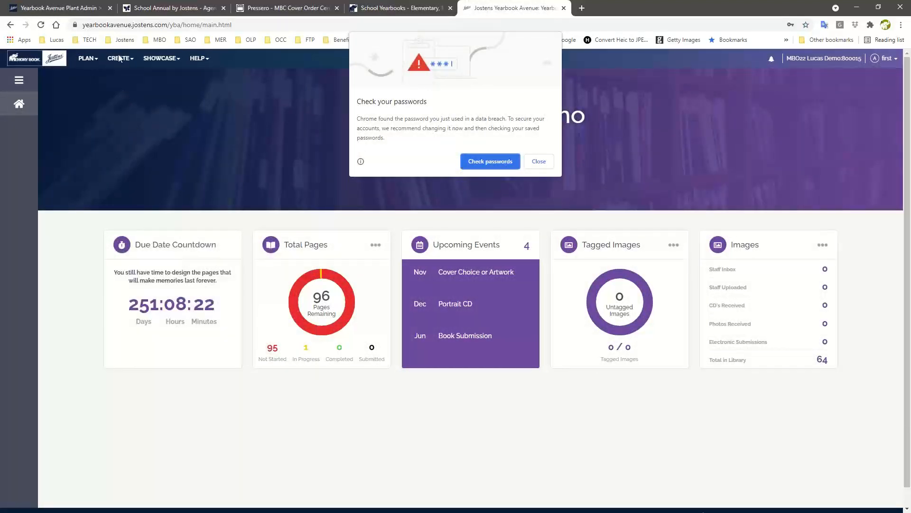
Dismiss the browser password warning and open CREATE > Image Library to view Inbox ReplayIt
left_click(539, 161)
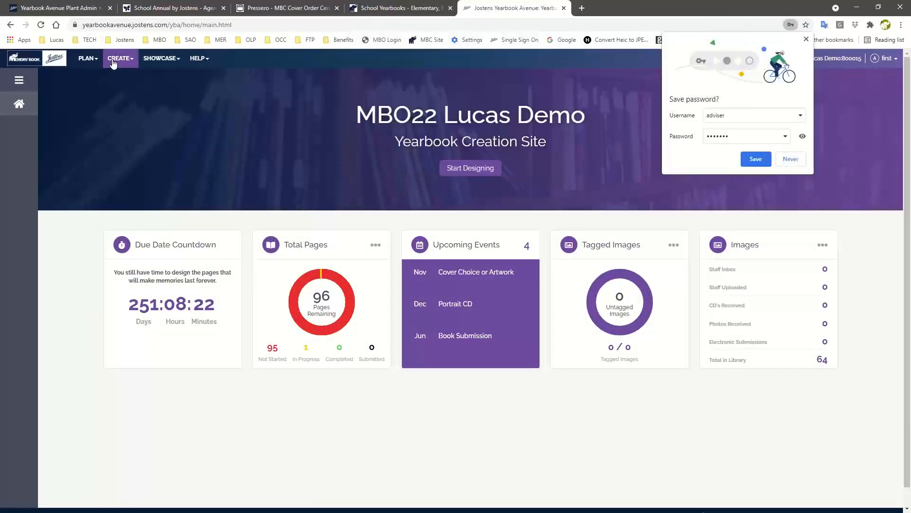
left_click(113, 63)
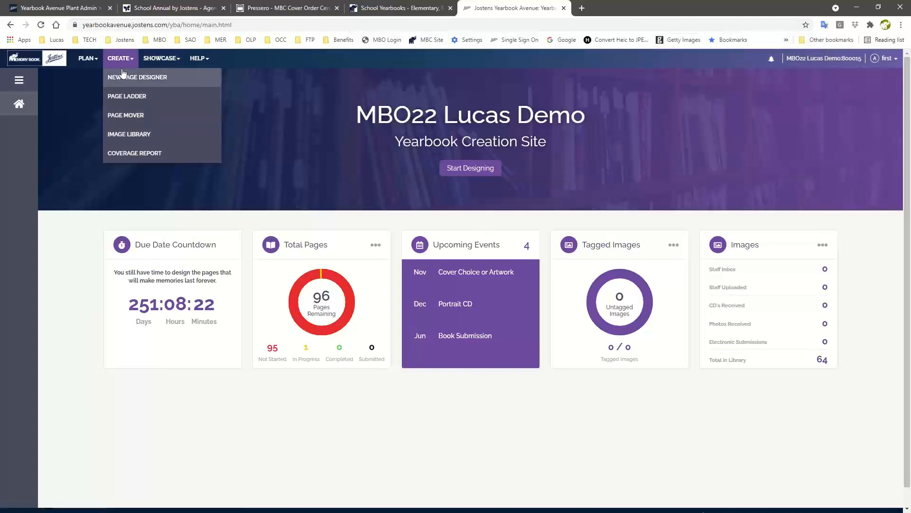
left_click(129, 135)
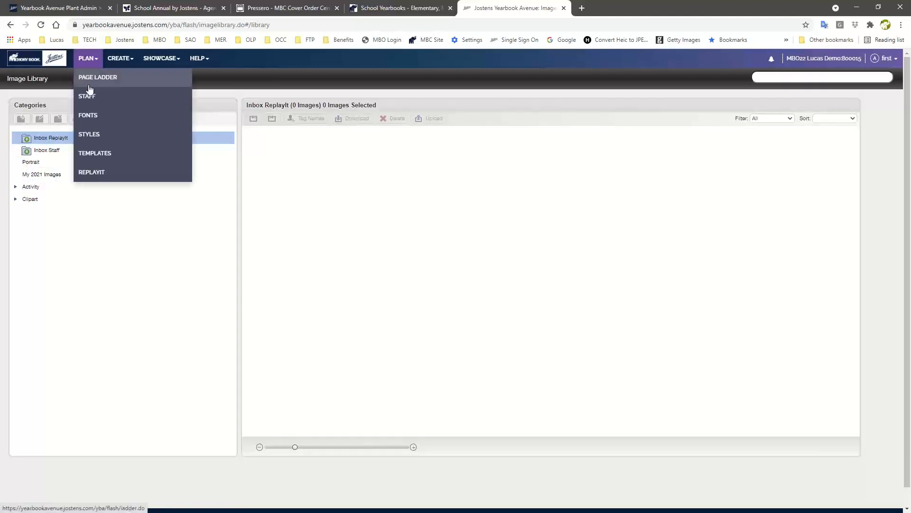
Open page 001 from the Page Ladder and expand the Custom category of 1-10 photo designs
left_click(86, 78)
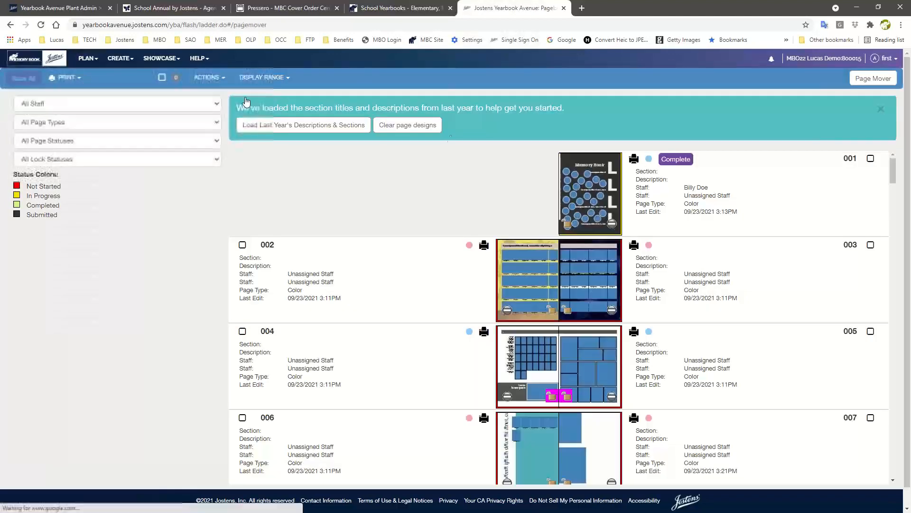
left_click(596, 192)
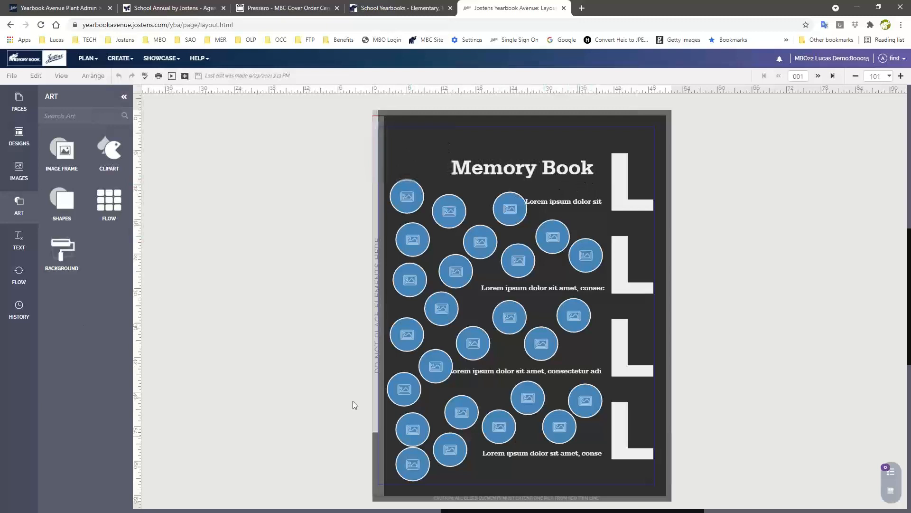
left_click(13, 148)
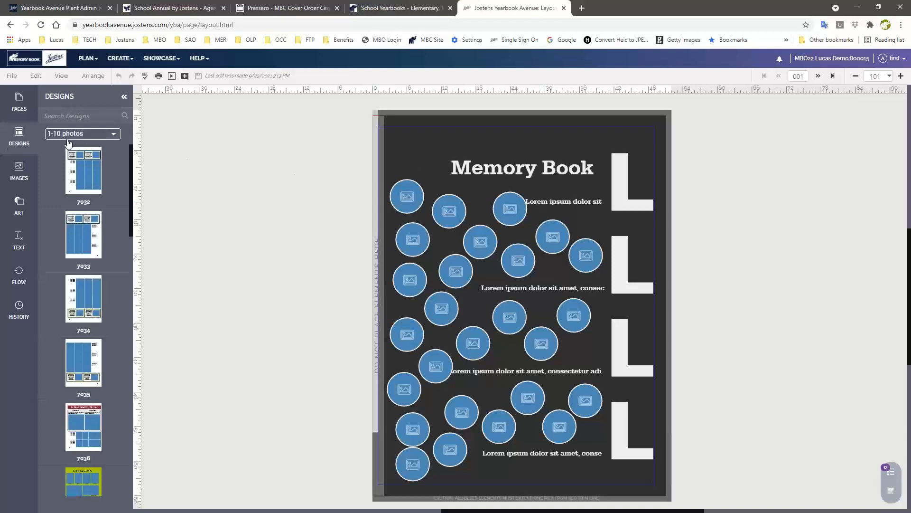
left_click(87, 133)
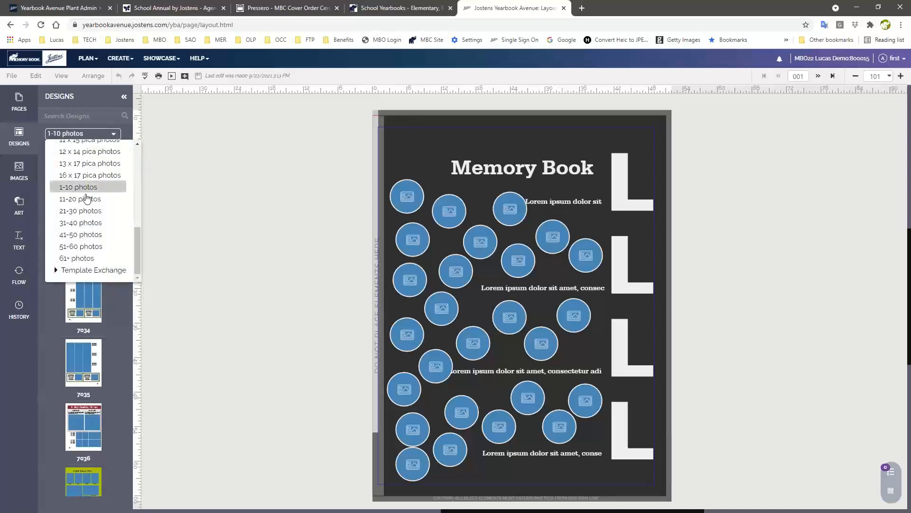
scroll(86, 197, "up", 5)
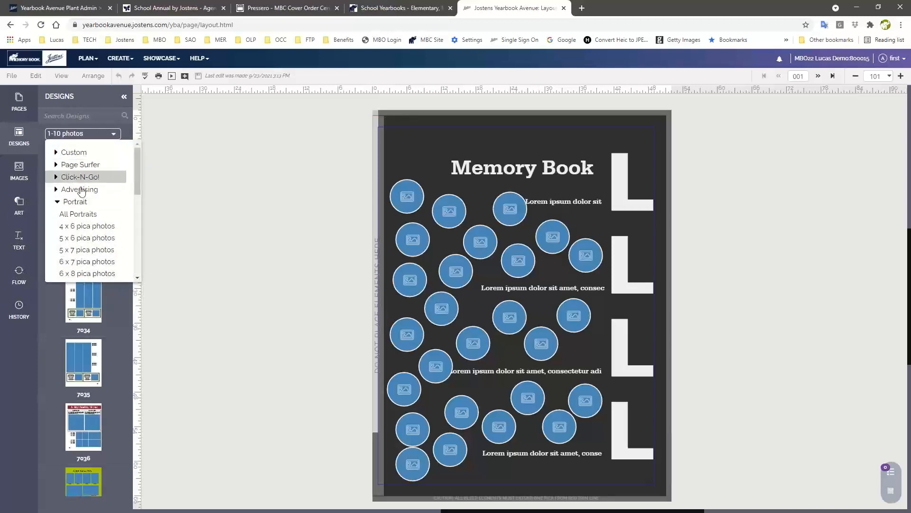
left_click(56, 153)
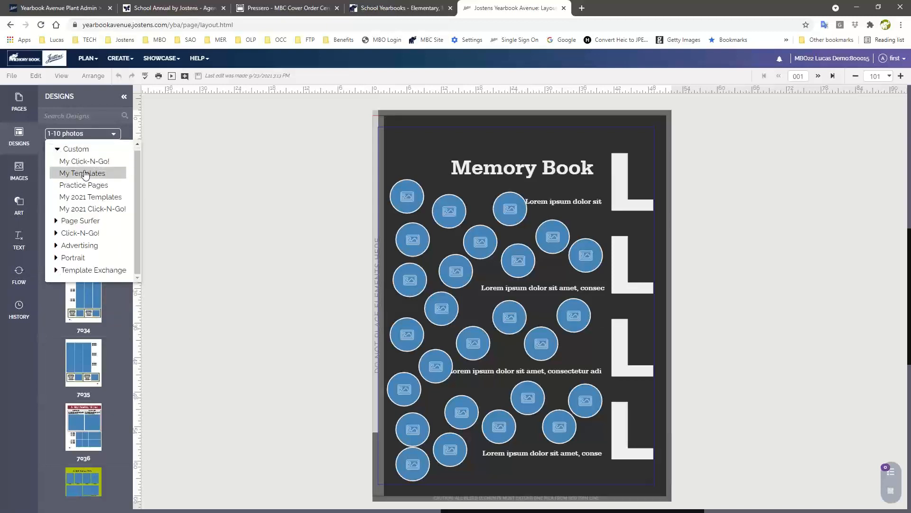